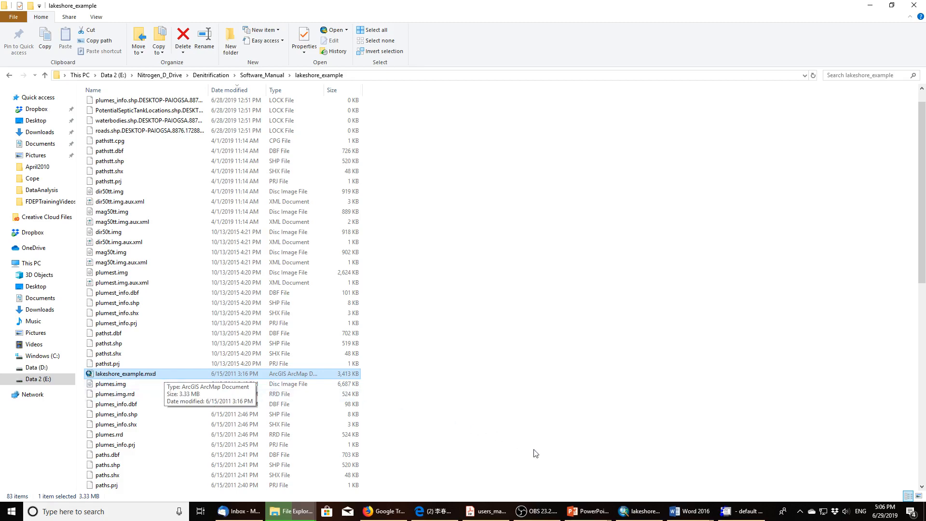
Step: Switch to ArcMap with the lakeshore_example.mxd map and launch the ArcNLET extension
click(639, 511)
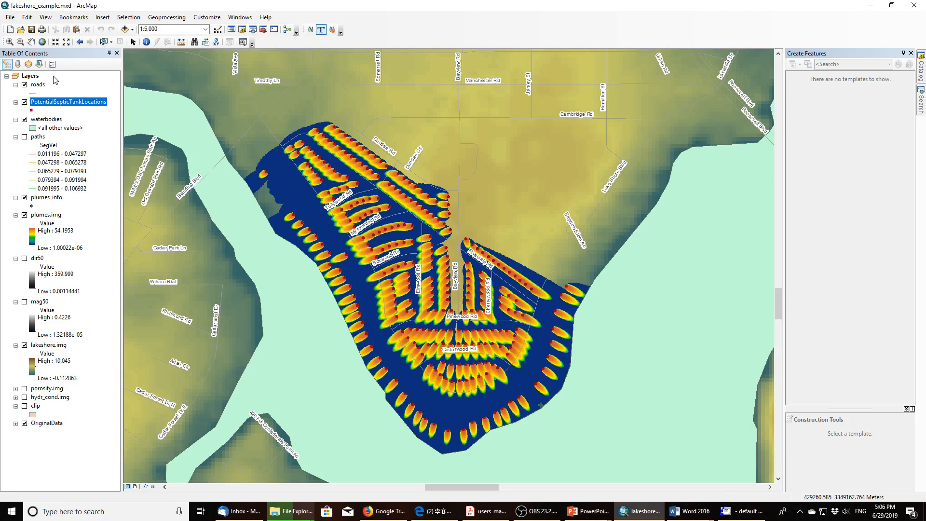
click(310, 30)
drag(269, 60, 384, 49)
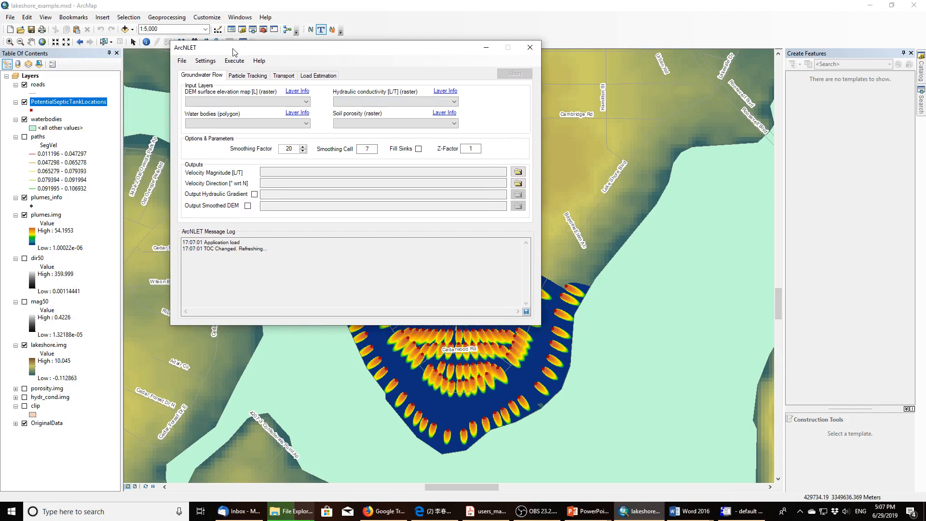
Step: Try enabling ArcNLET's Output Intermediate Calculations setting and switch it off again
click(182, 62)
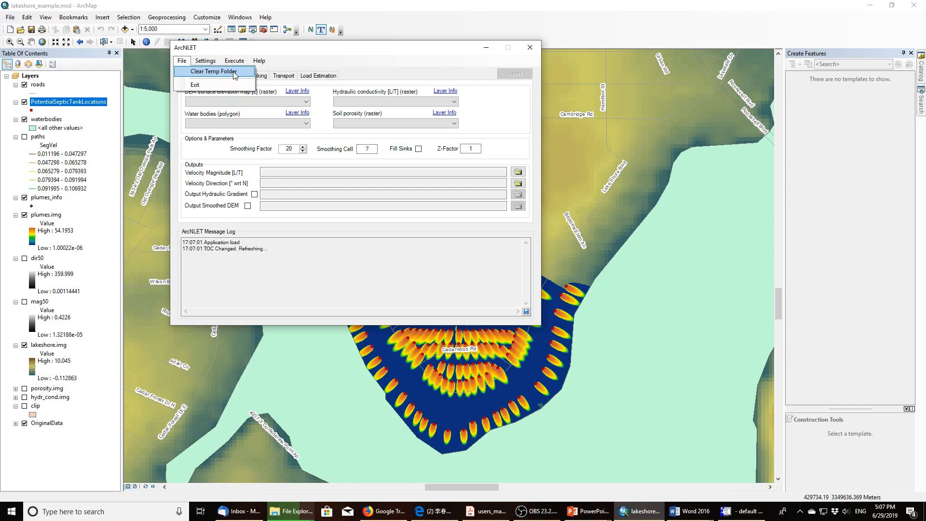
mouse_move(211, 66)
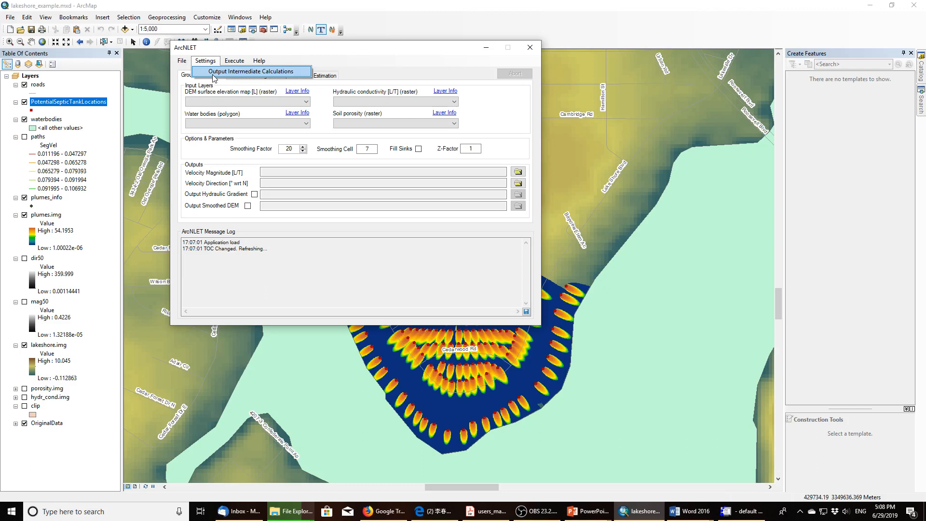
click(213, 73)
click(205, 61)
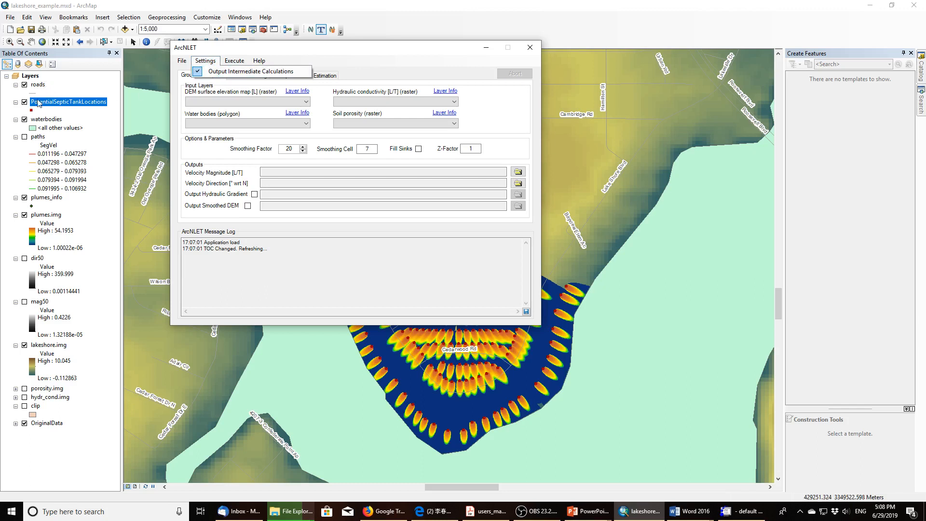
click(197, 72)
Step: Try to open the ArcNLET help file
click(224, 64)
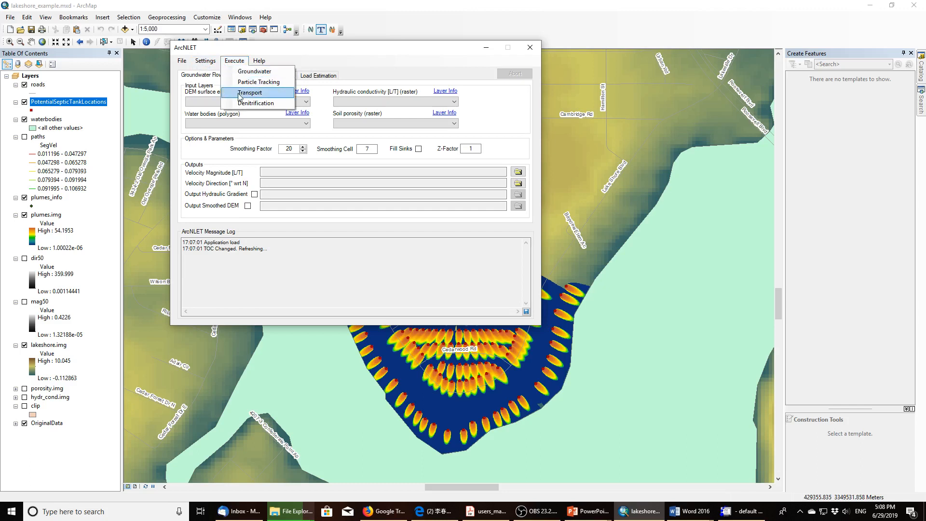
click(259, 61)
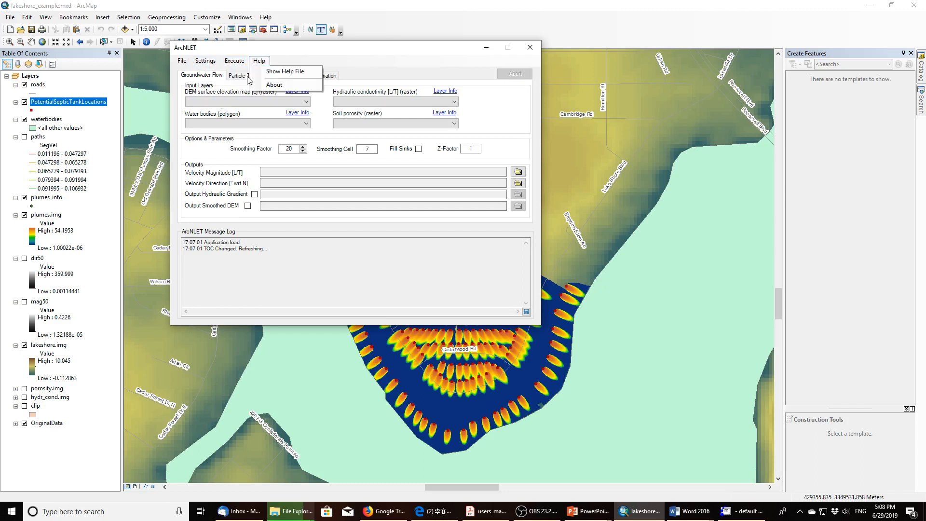
click(295, 51)
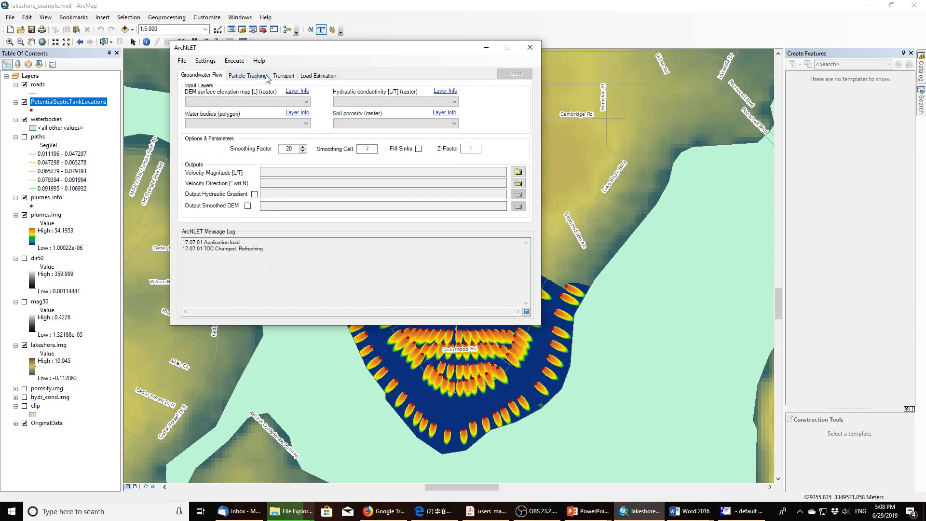
click(259, 63)
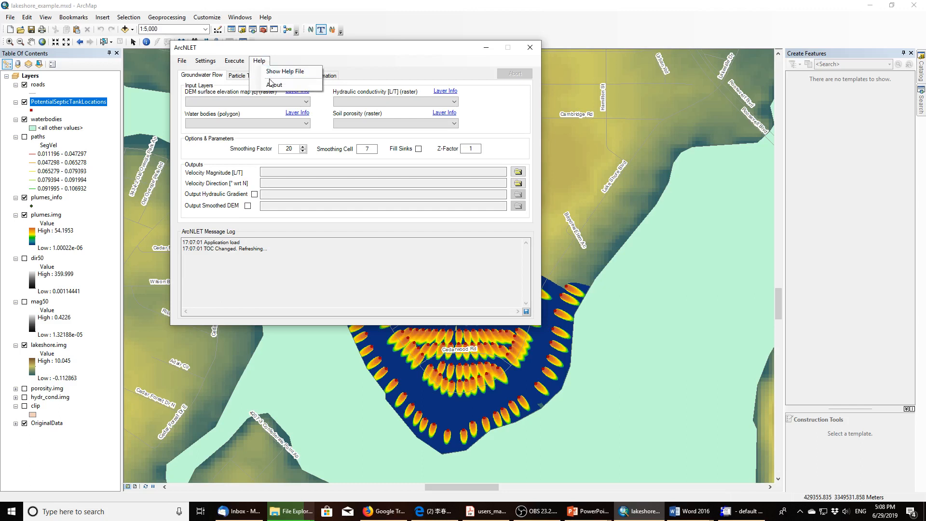
click(277, 73)
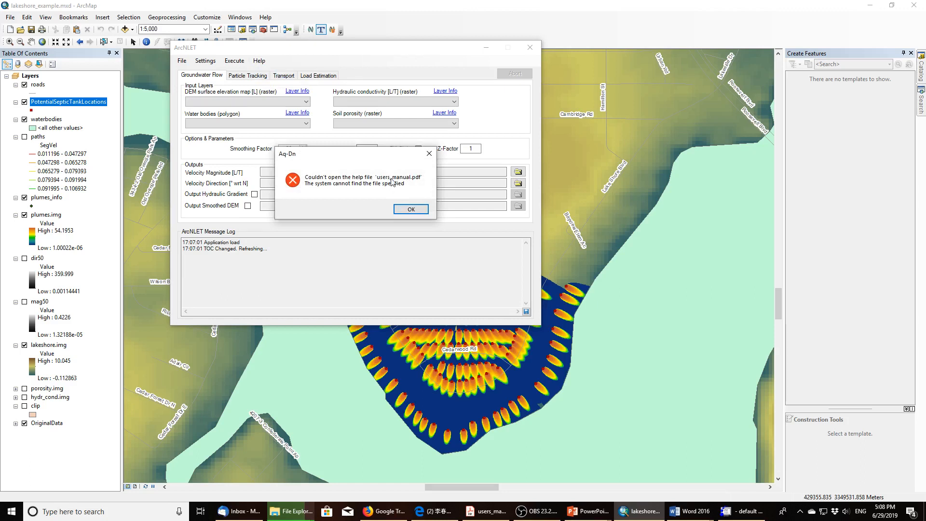
click(406, 208)
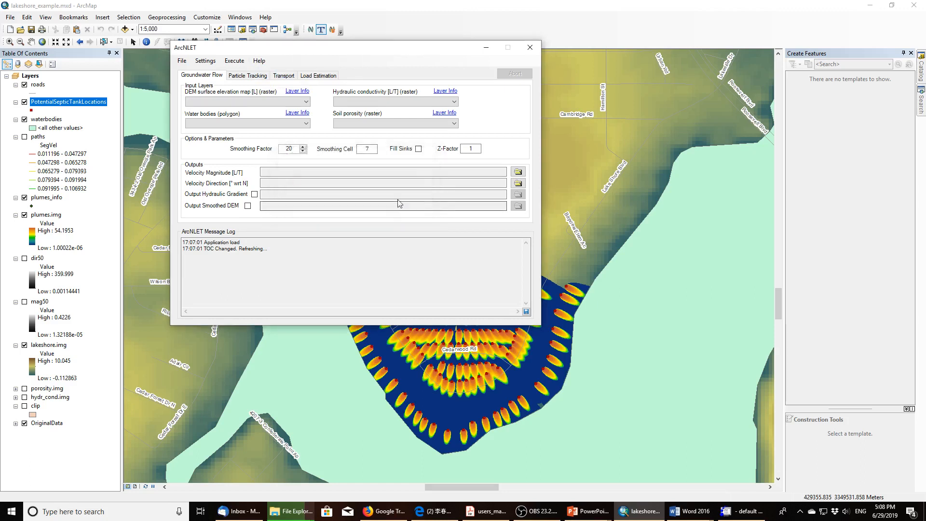
Step: View the ArcNLET version information and close it
click(260, 61)
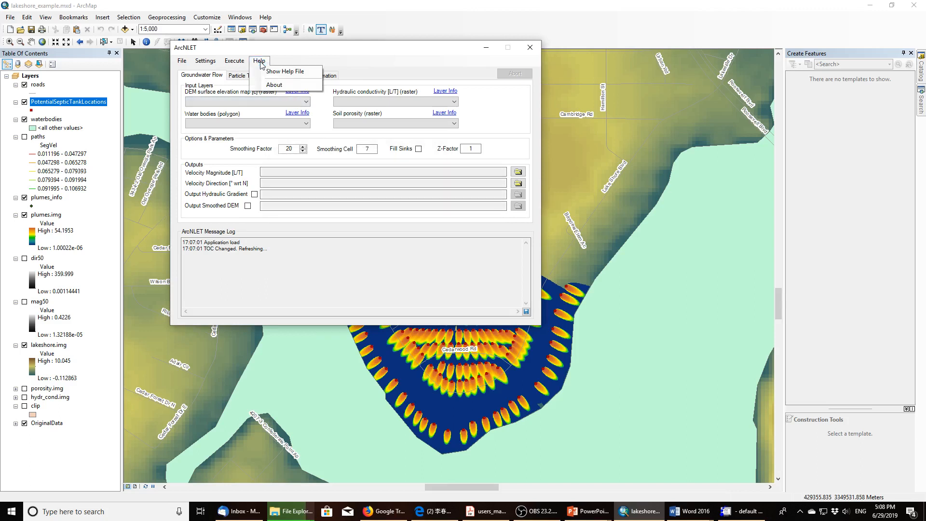
click(274, 86)
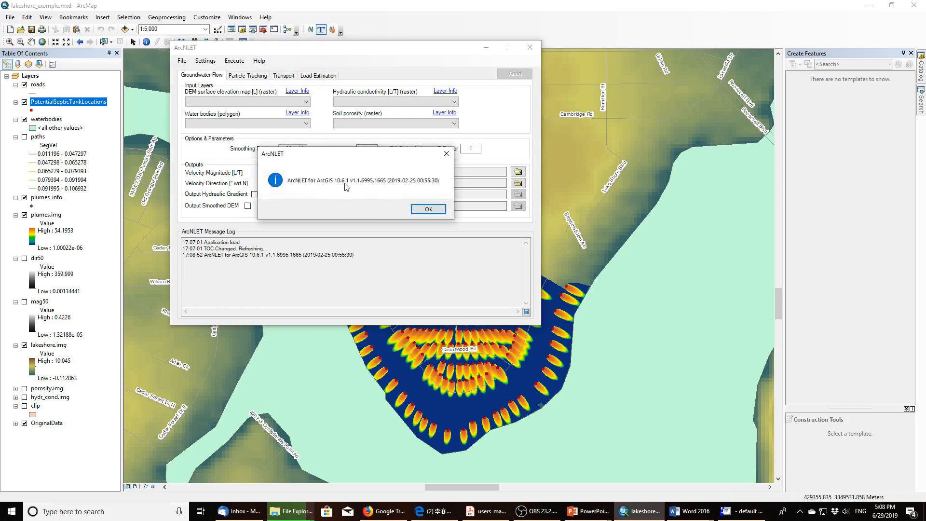
click(444, 157)
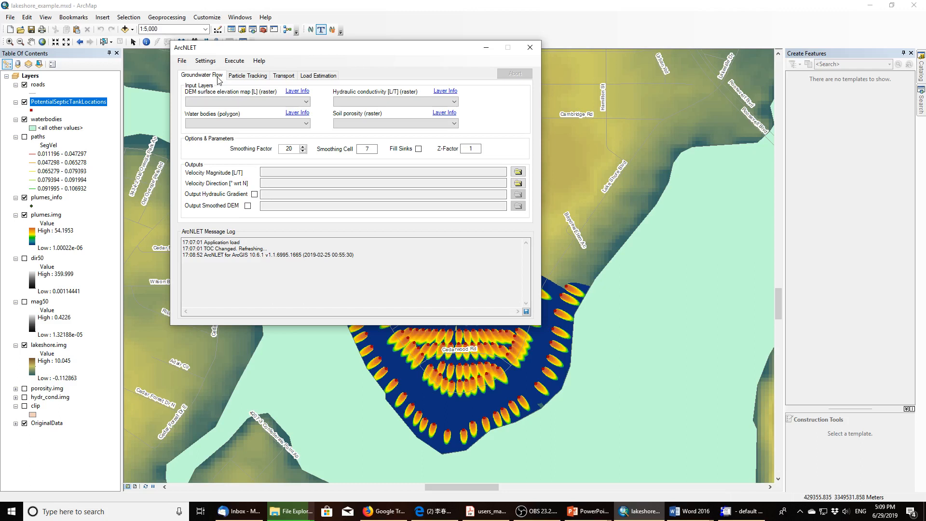
Step: Assign lakeshore.img as the DEM surface elevation map and hydr_cond.img as the hydraulic conductivity raster for groundwater flow
drag(256, 53, 271, 39)
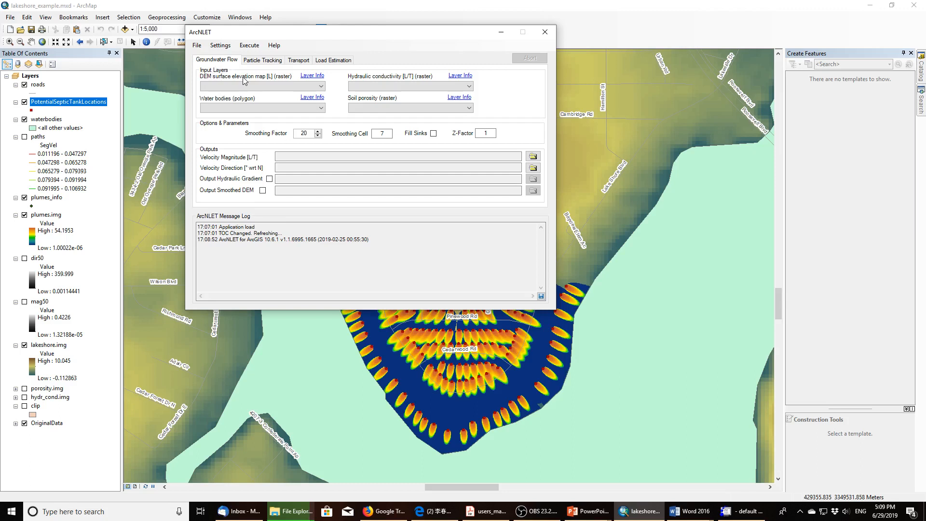
click(261, 86)
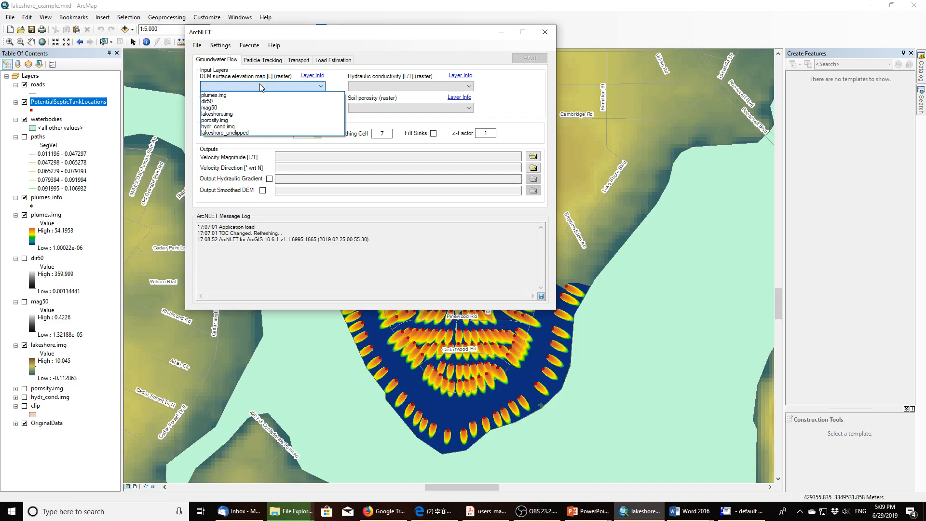
click(244, 115)
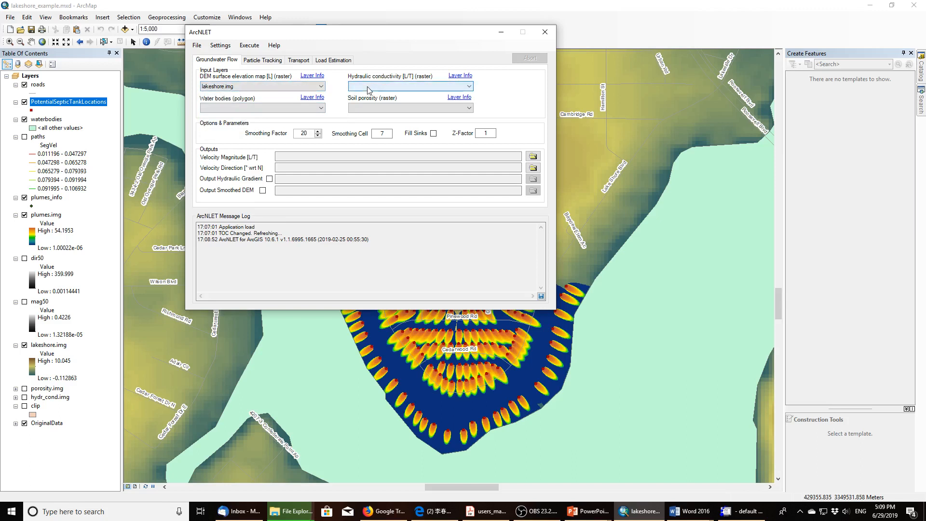
click(369, 88)
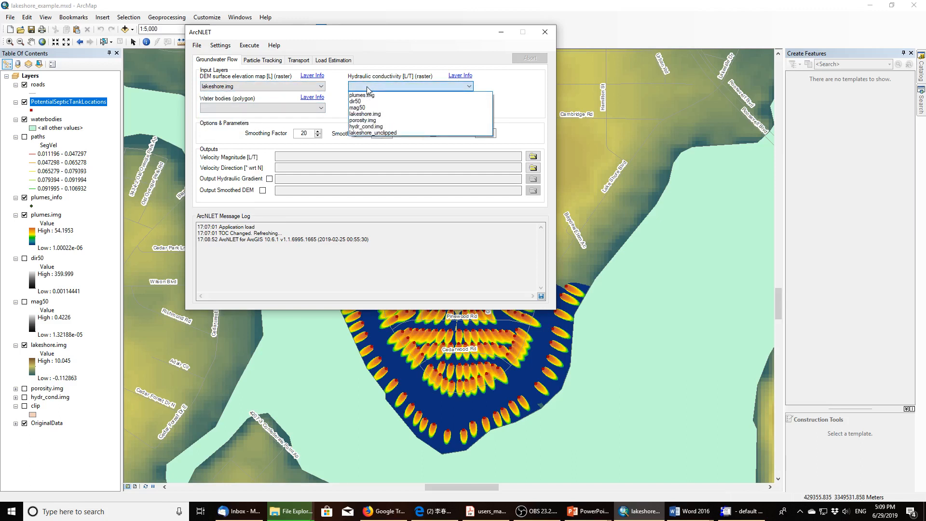
click(380, 127)
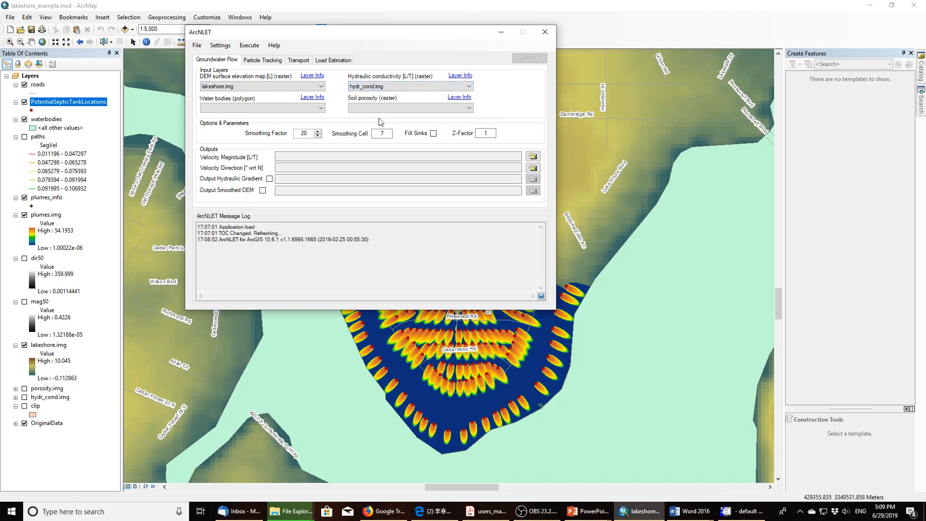
Step: Assign porosity.img as the soil porosity raster and the waterbodies layer as the water bodies polygon
click(371, 108)
click(359, 109)
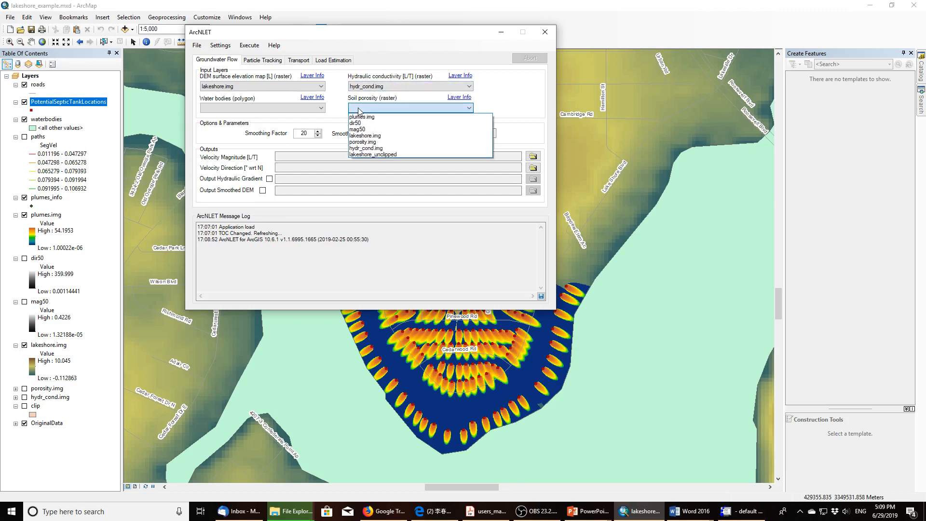
click(370, 143)
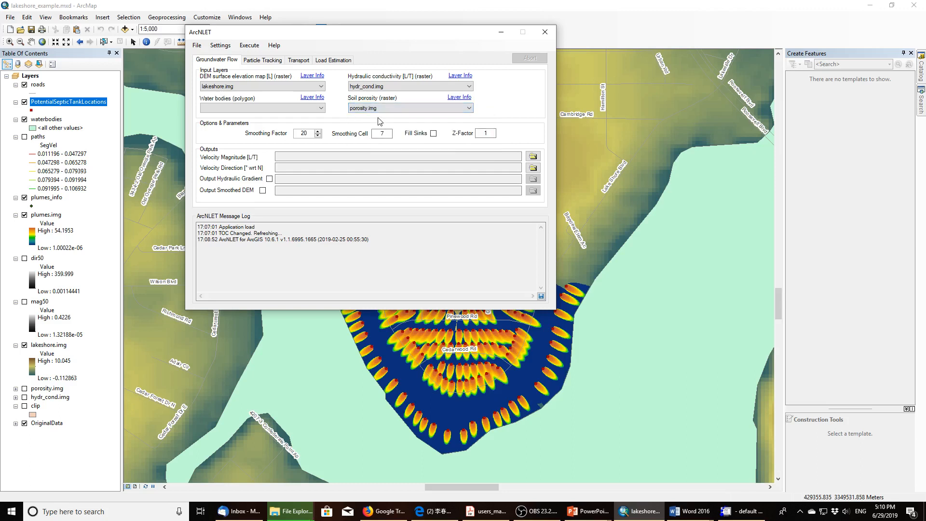
click(235, 112)
click(254, 110)
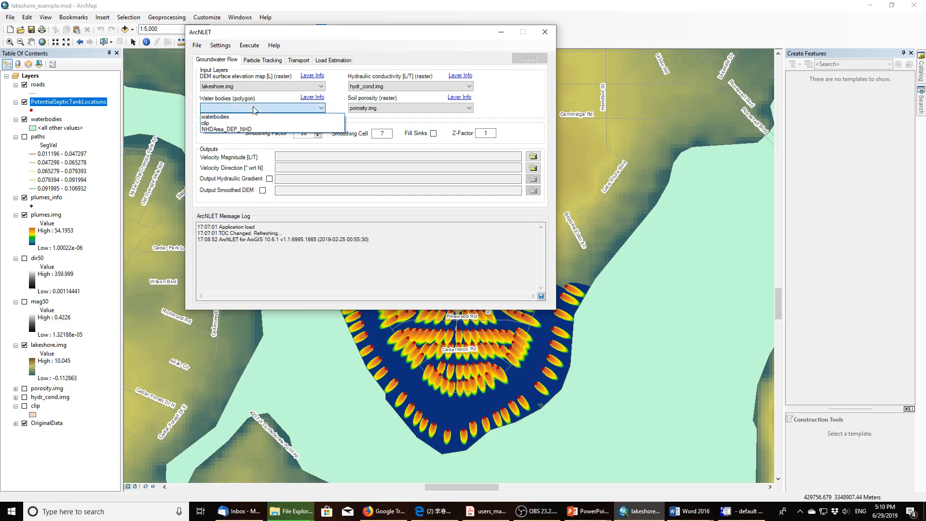
click(247, 117)
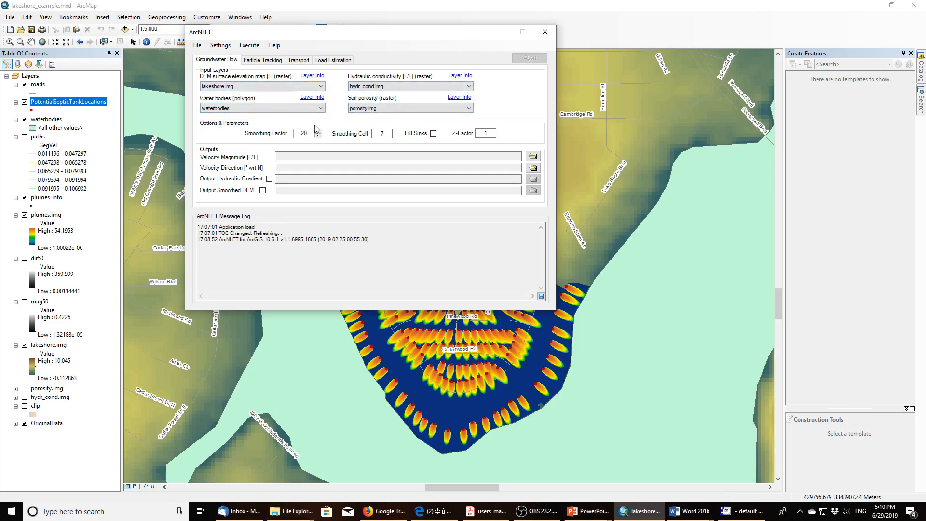
Step: Set the groundwater flow smoothing factor to 50
double_click(298, 134)
text(5)
mouse_move(489, 134)
Step: Set the velocity magnitude output to mag50_test.img and the velocity direction output to dir50_test.img in the lakeshore_example folder
click(533, 157)
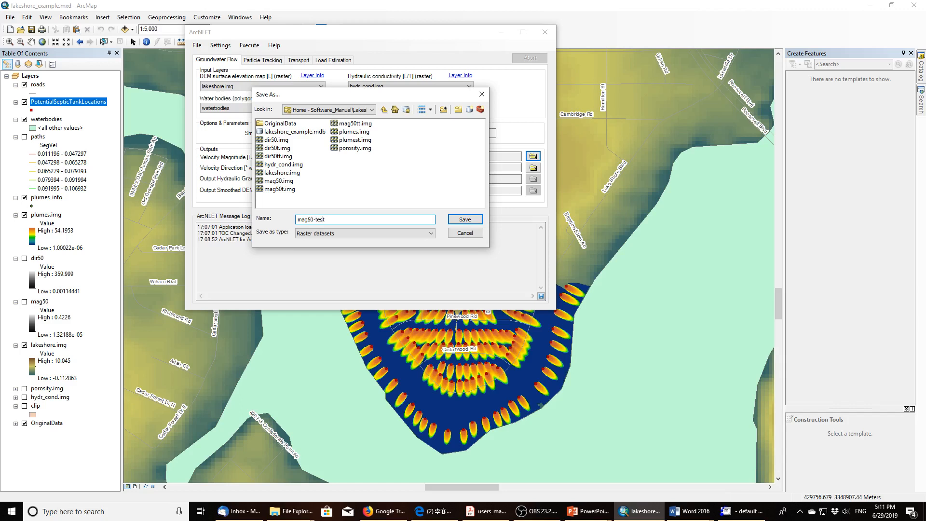
click(316, 219)
key(BackSpace)
text(_)
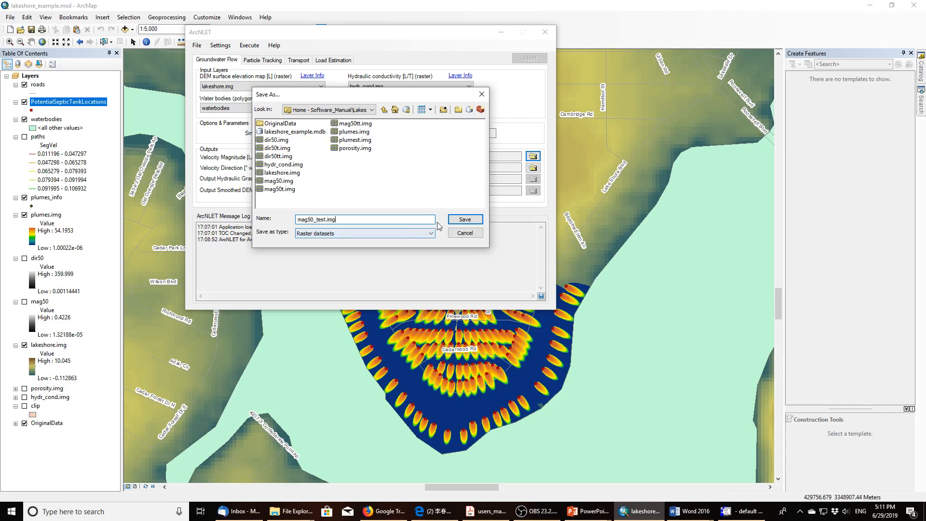
click(458, 221)
click(533, 167)
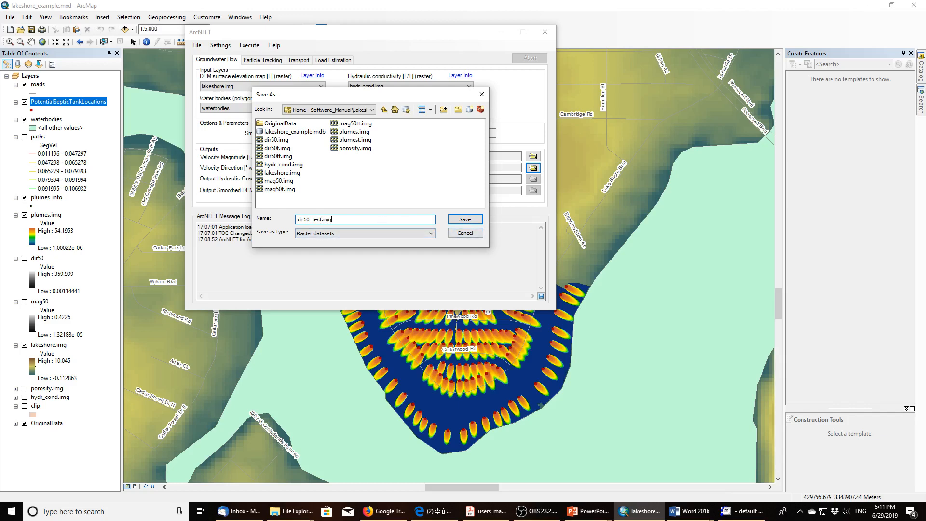
click(460, 219)
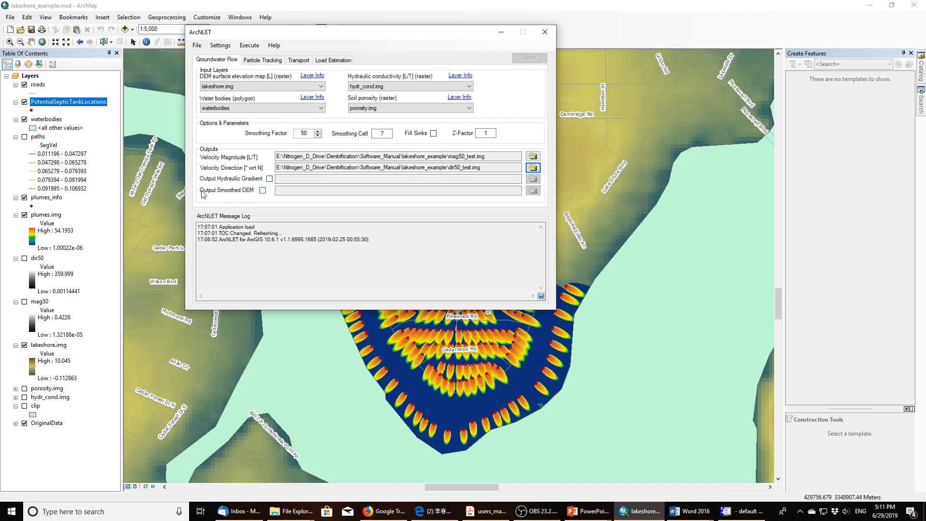
click(269, 179)
click(533, 179)
click(463, 232)
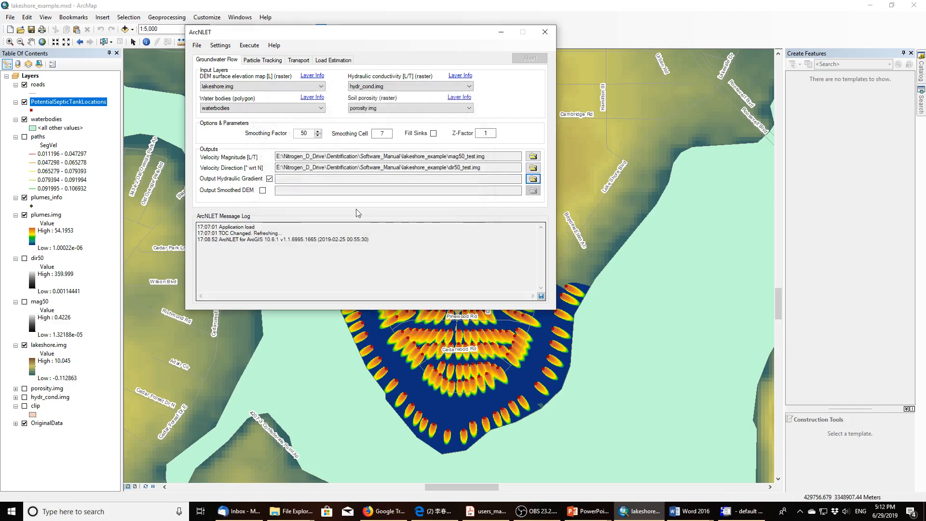
click(269, 179)
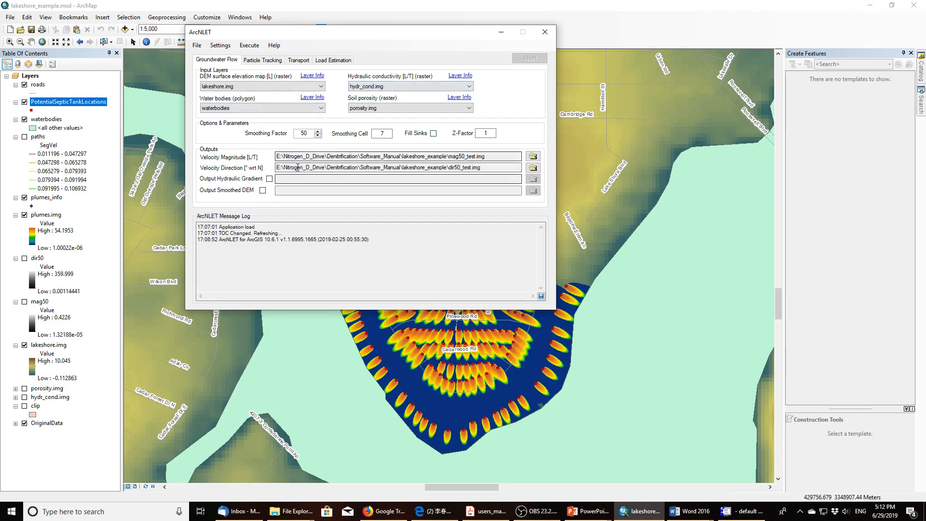
Step: Run the Groundwater flow computation with the configured layers and outputs
click(247, 48)
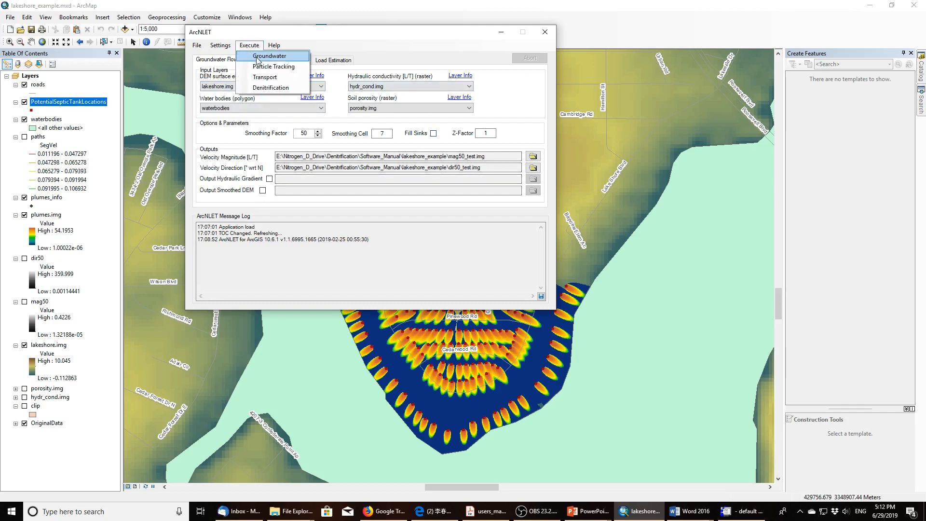
click(257, 57)
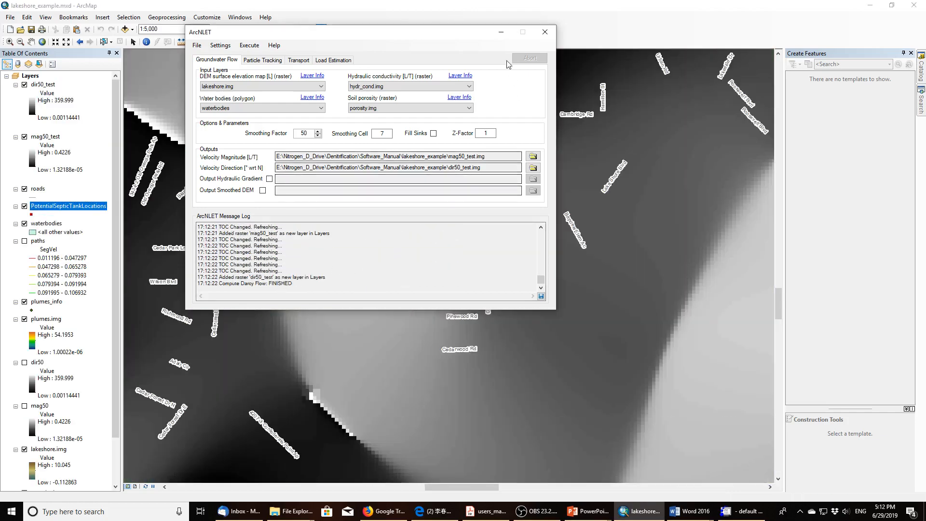
Step: Hide the mag50_test and dir50_test raster layers on the map and return to the ArcNLET window
click(501, 32)
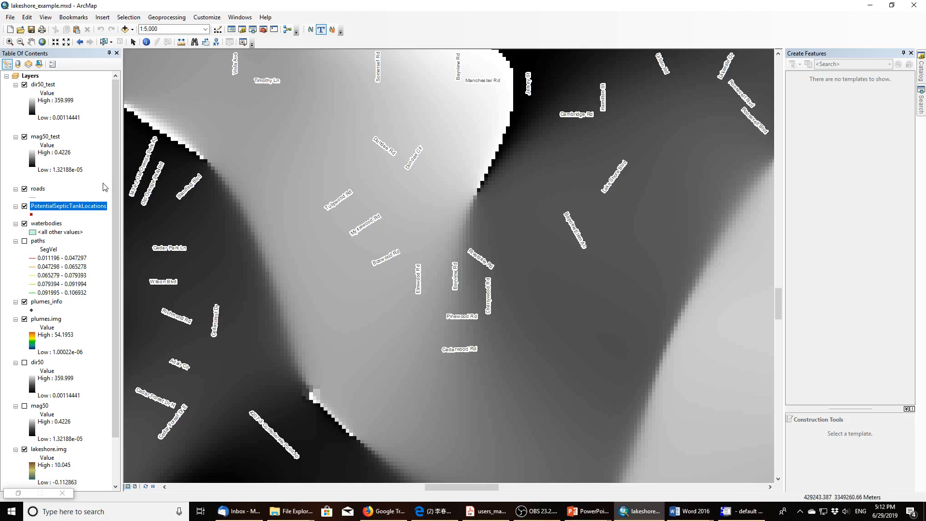
click(24, 137)
click(25, 86)
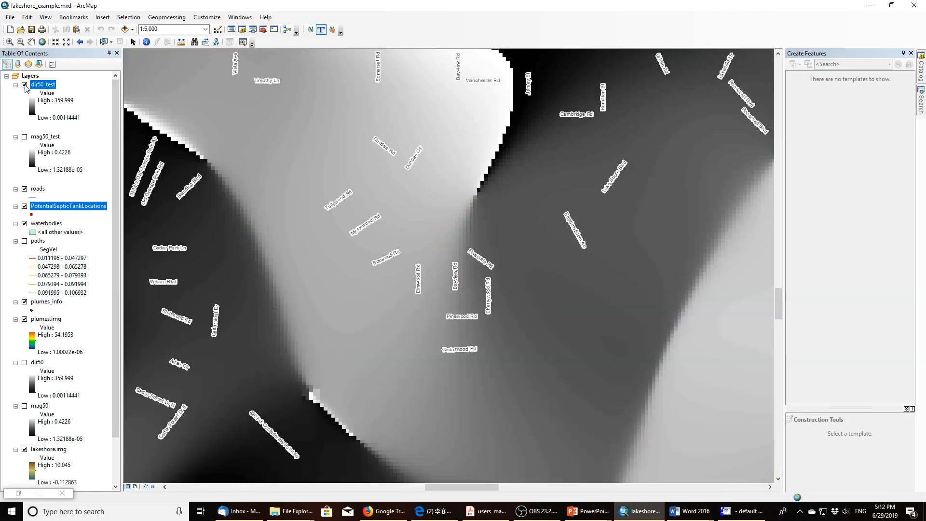
click(24, 86)
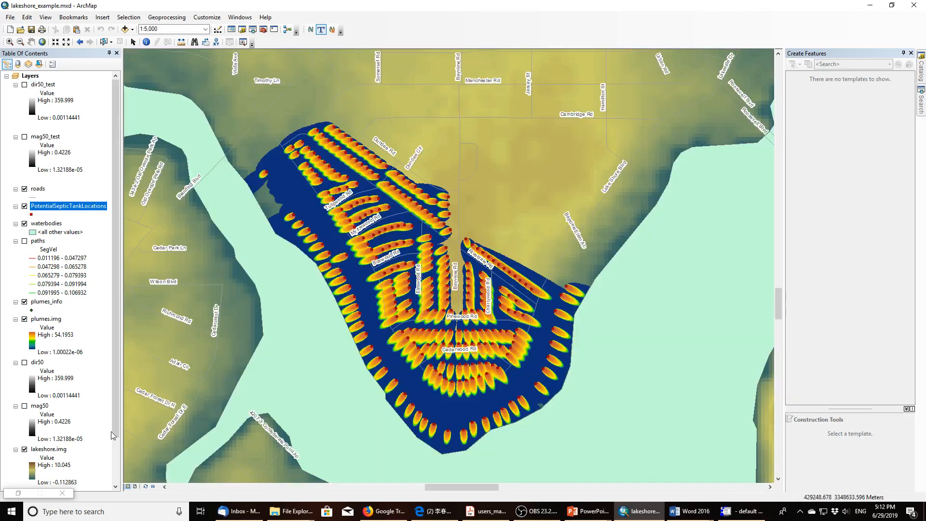
click(18, 493)
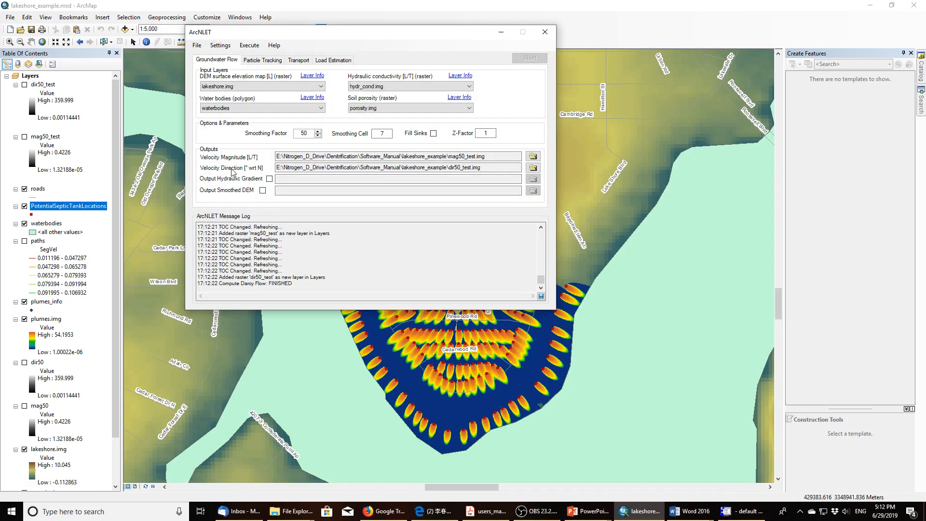
Step: In Particle Tracking, set the source locations to PotentialSepticTankLocations and the water bodies to waterbodies
click(251, 61)
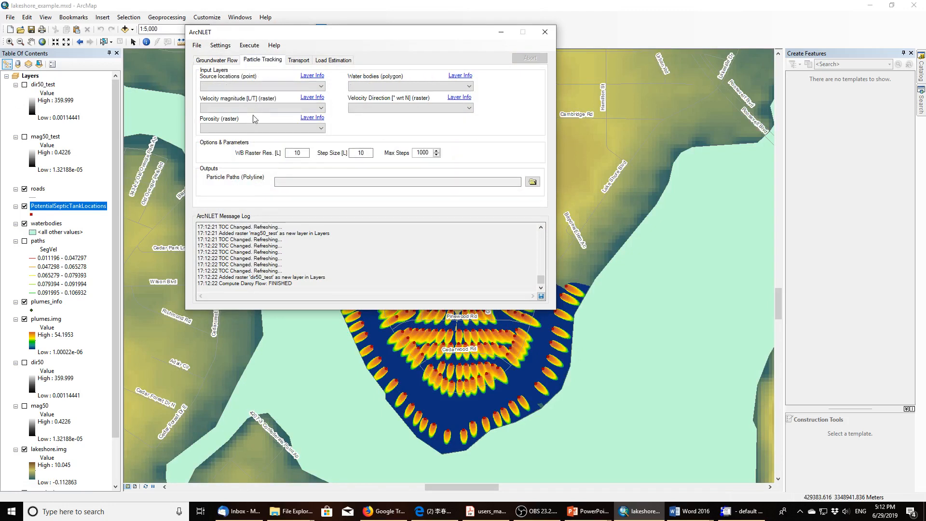
drag(337, 38, 166, 58)
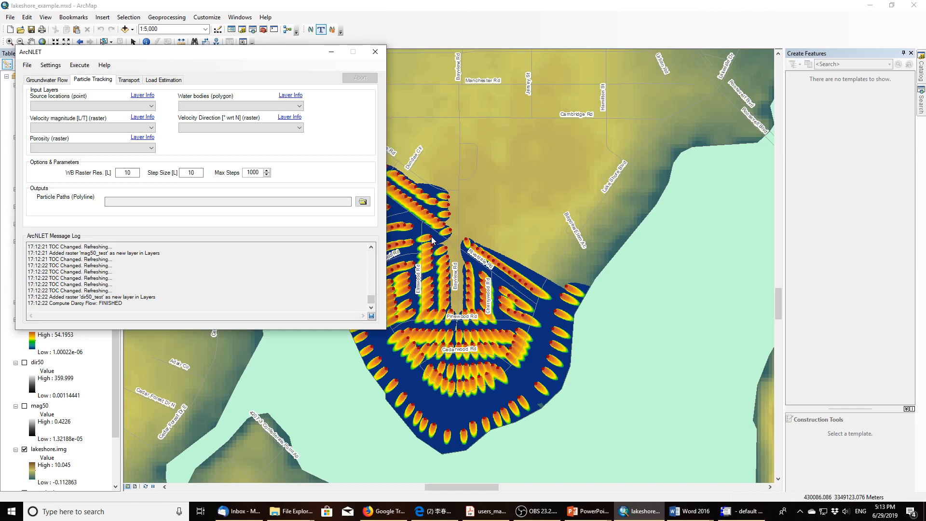
drag(282, 54, 230, 43)
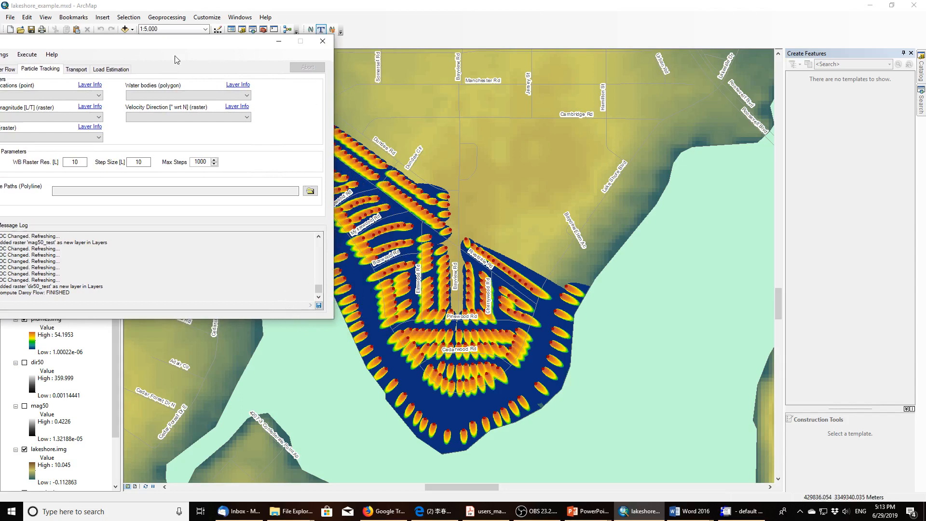
drag(169, 48, 369, 49)
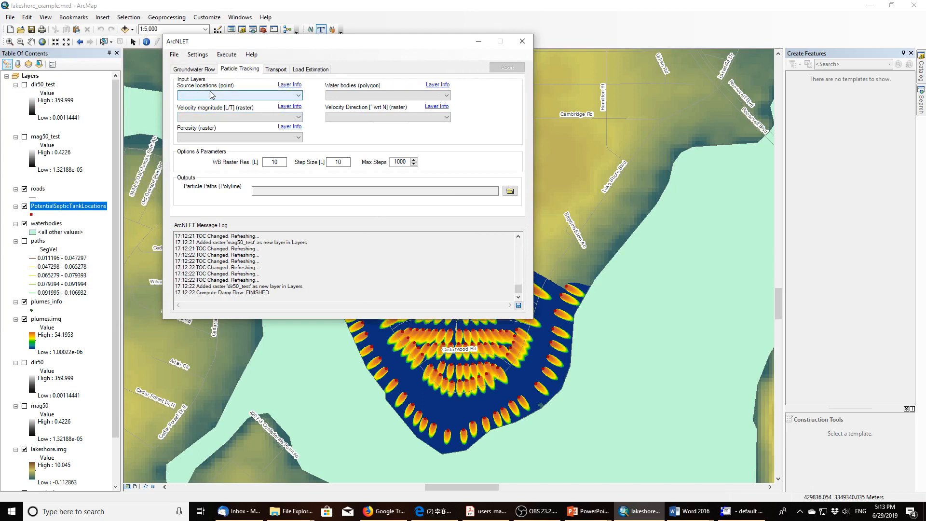
click(299, 96)
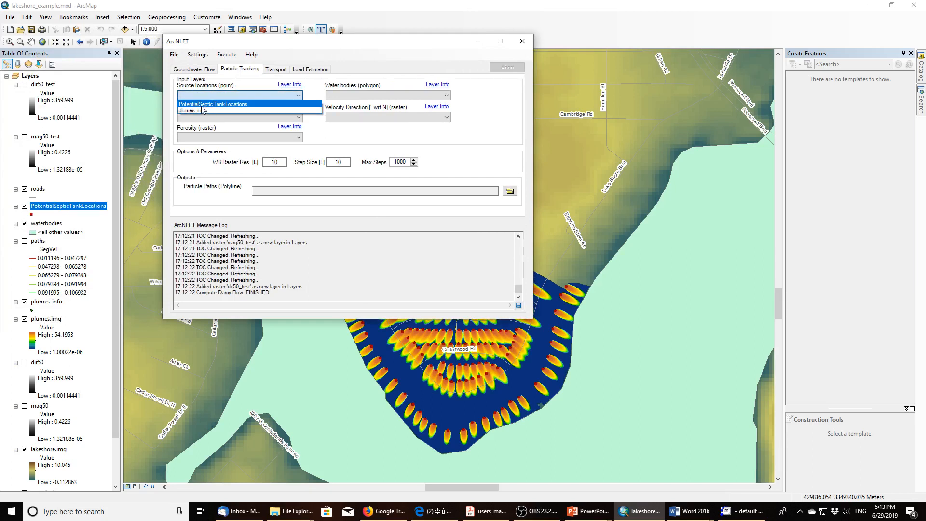
click(217, 105)
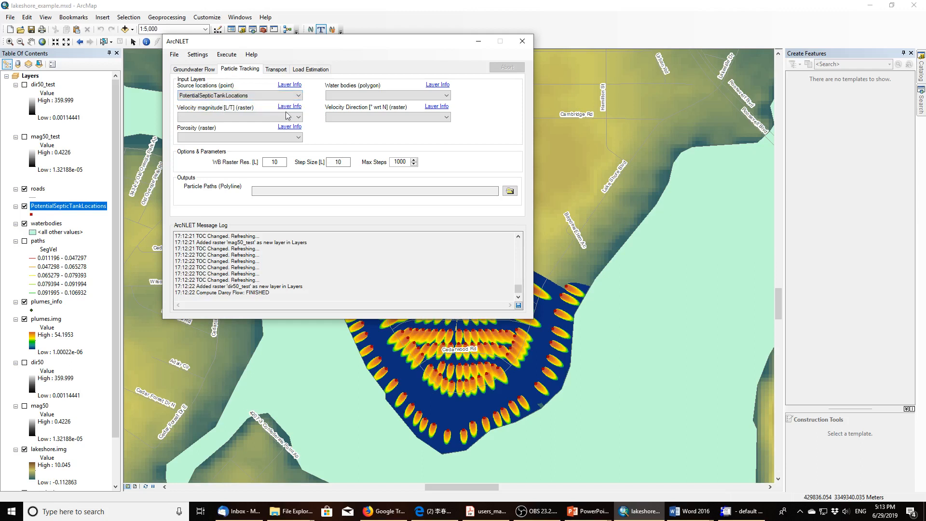
click(444, 96)
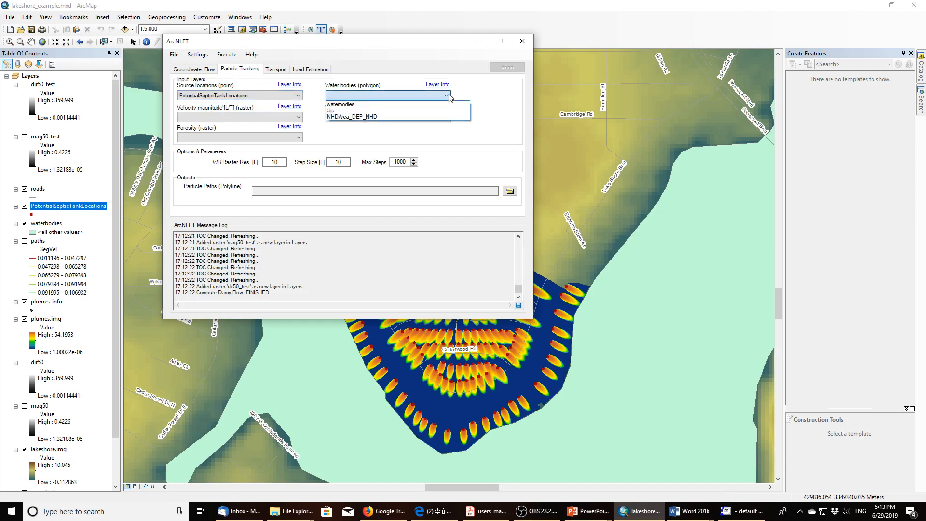
click(402, 105)
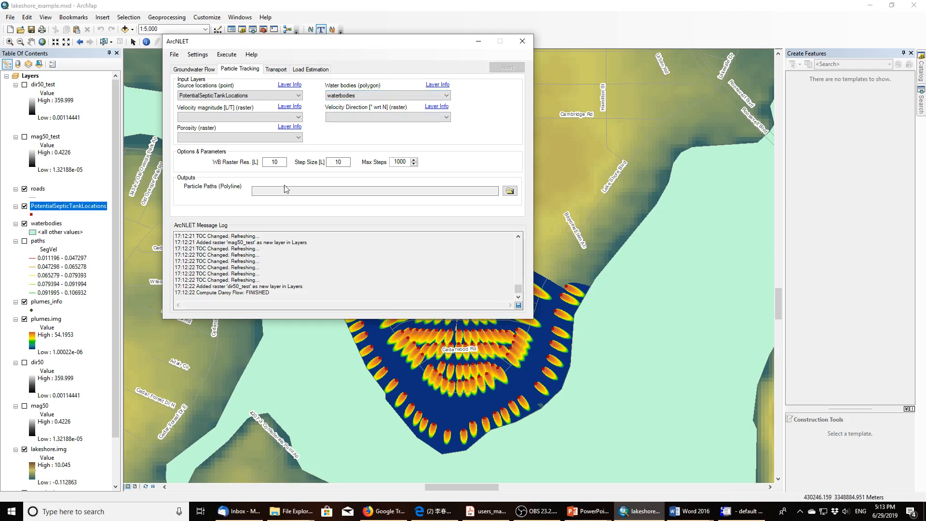
Step: Set the particle tracking velocity magnitude to mag50_test, velocity direction to dir50_test and porosity to porosity.img, and compare with the Groundwater Flow inputs
click(298, 118)
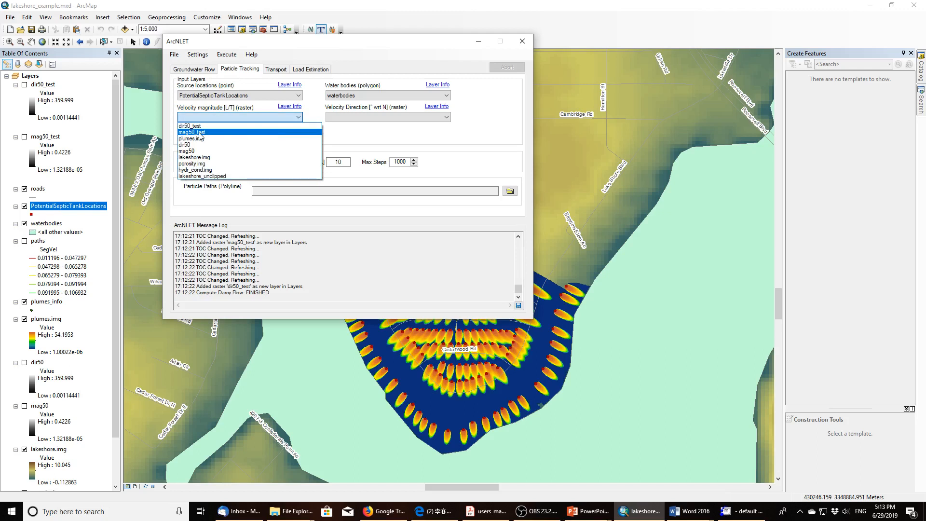
click(244, 133)
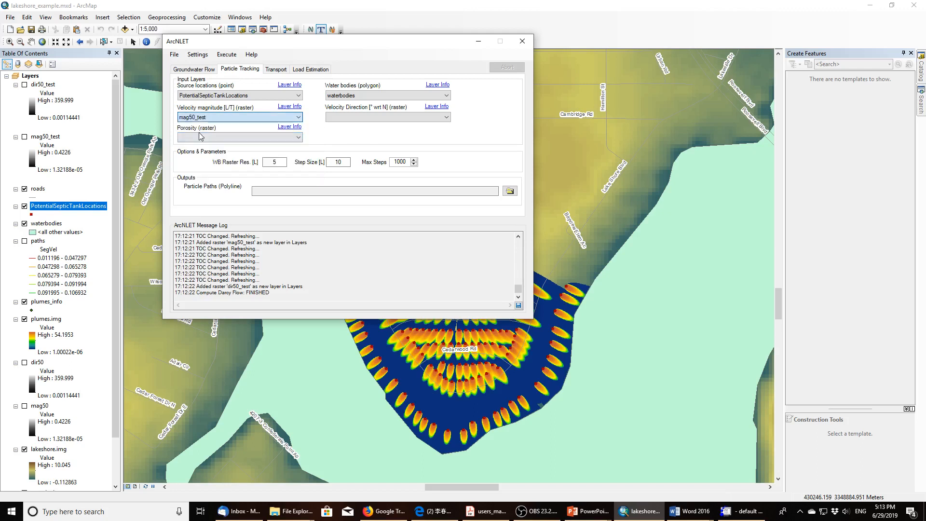
click(446, 118)
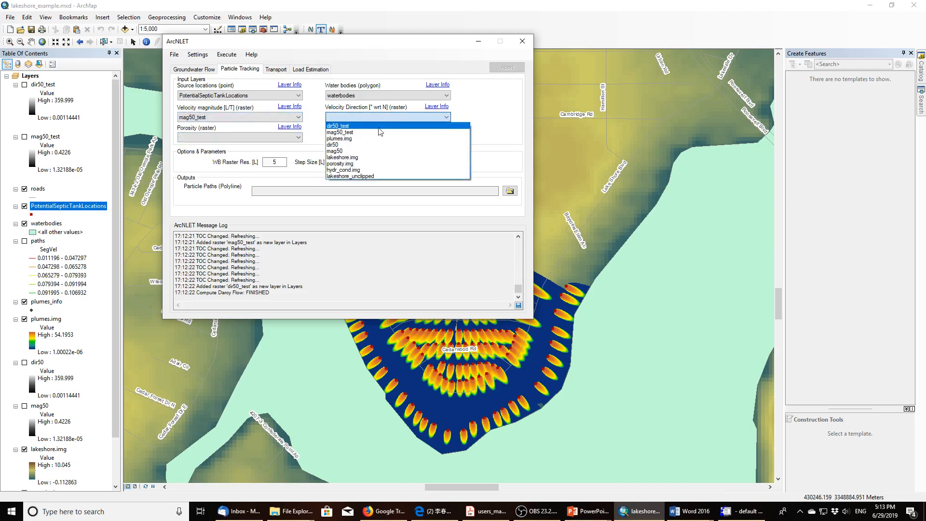
click(344, 127)
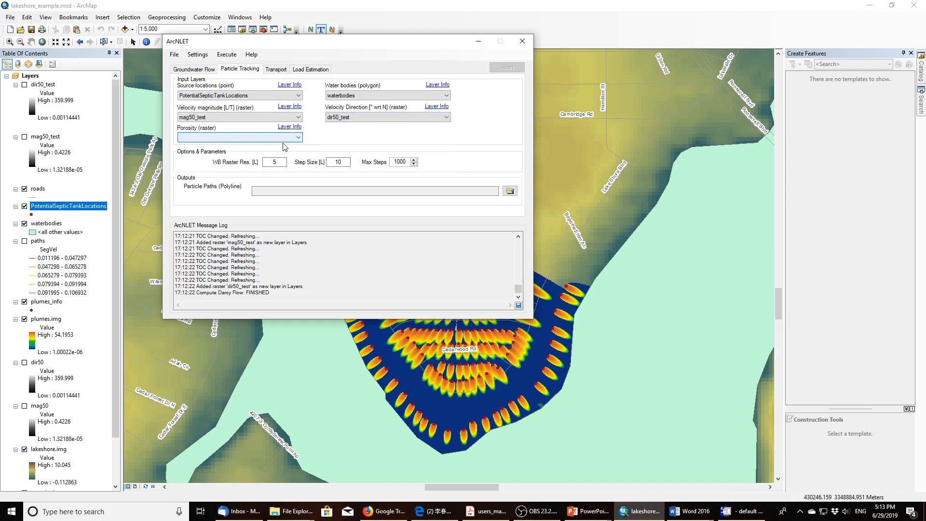
click(298, 138)
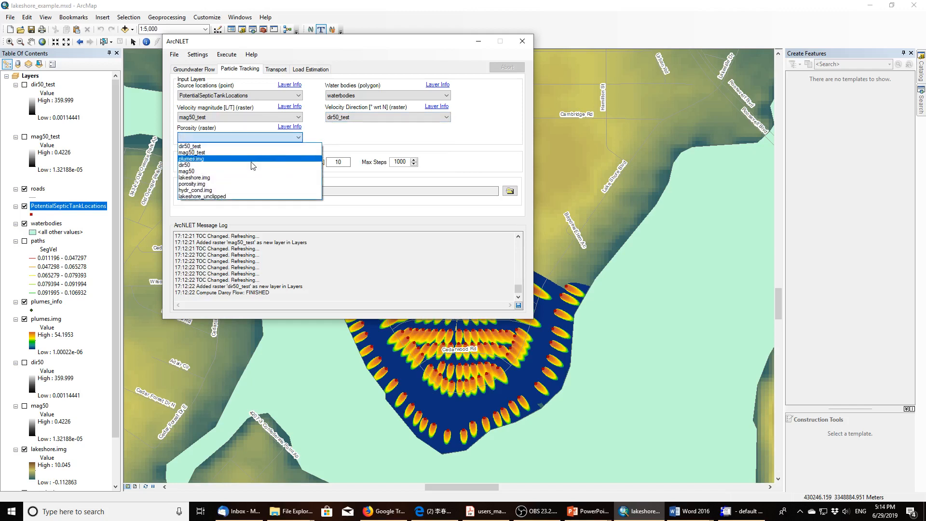
click(226, 184)
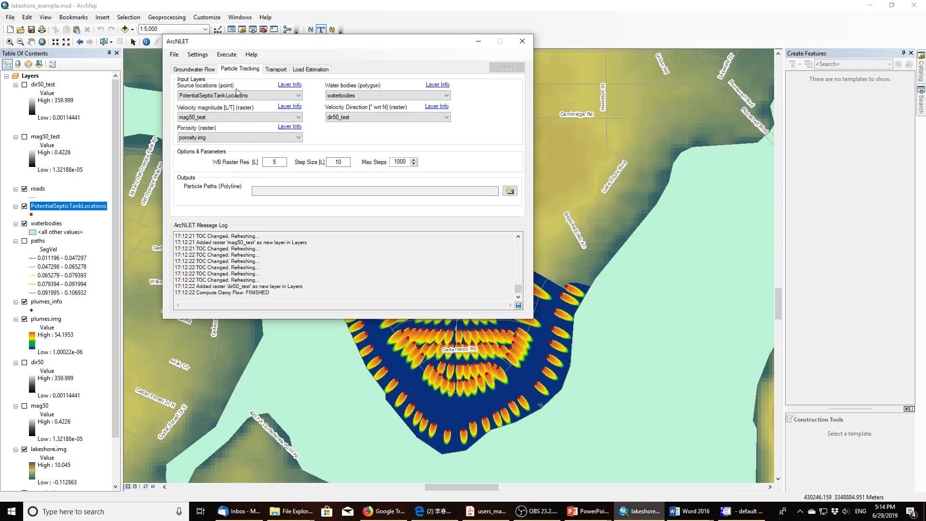
click(193, 70)
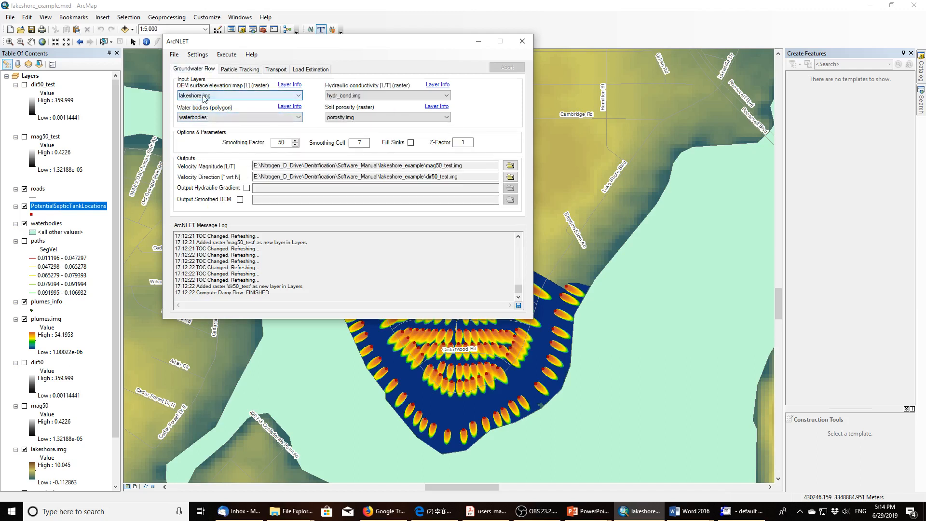
click(232, 70)
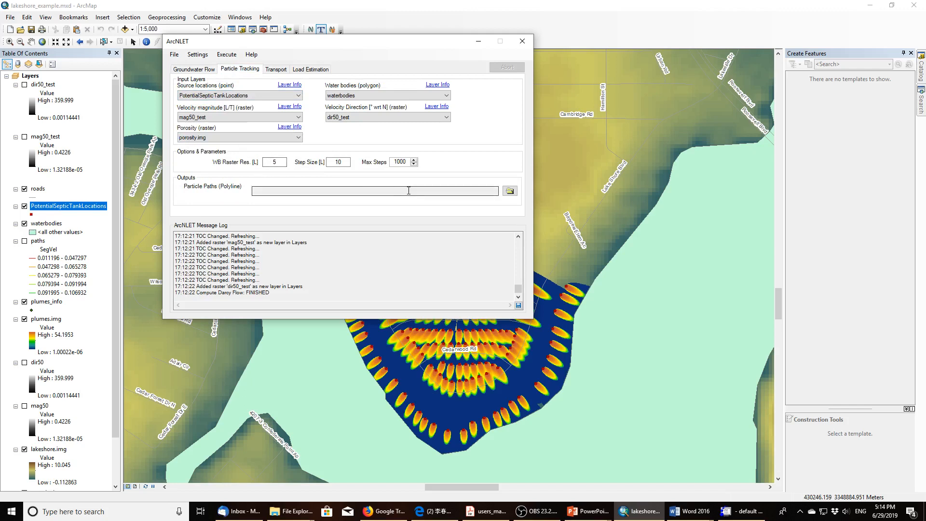
Step: Set the particle paths output to path_test.shp in the lakeshore_example folder and run the Particle Tracking computation
click(510, 191)
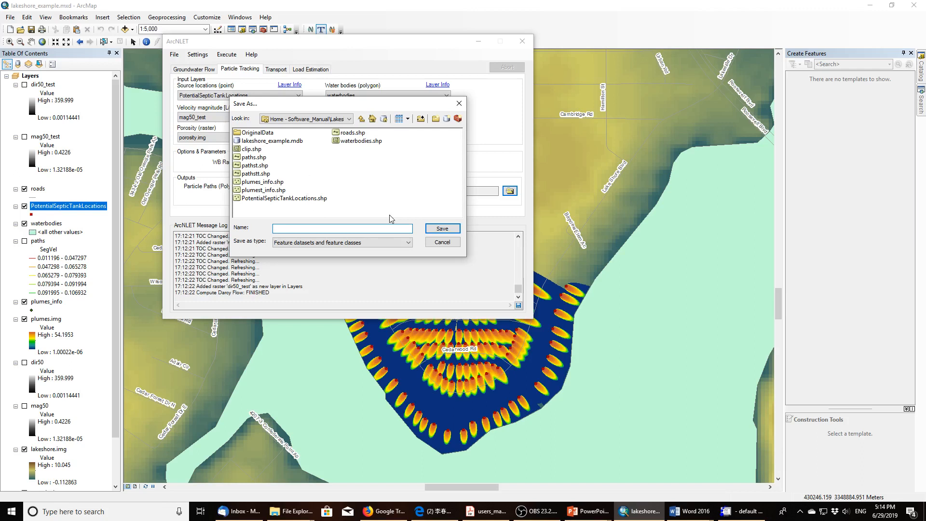
text(path_test)
click(443, 229)
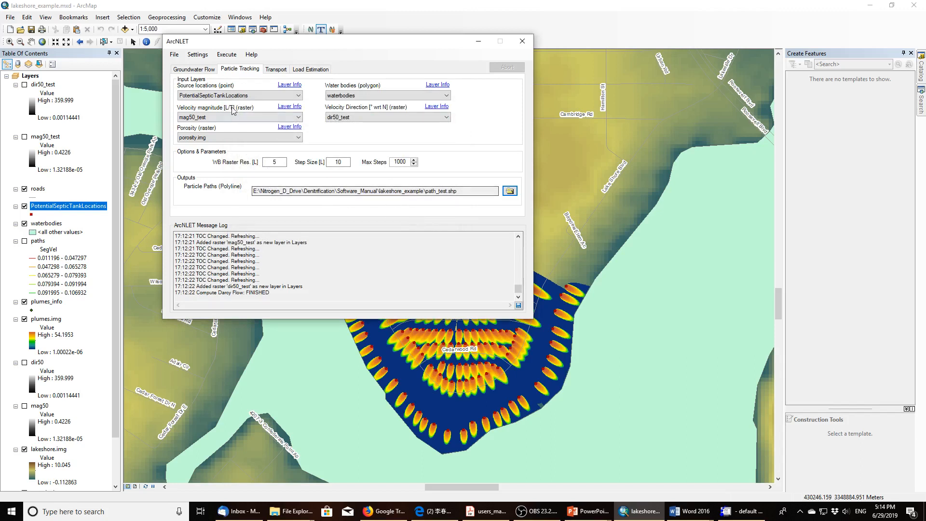
click(226, 57)
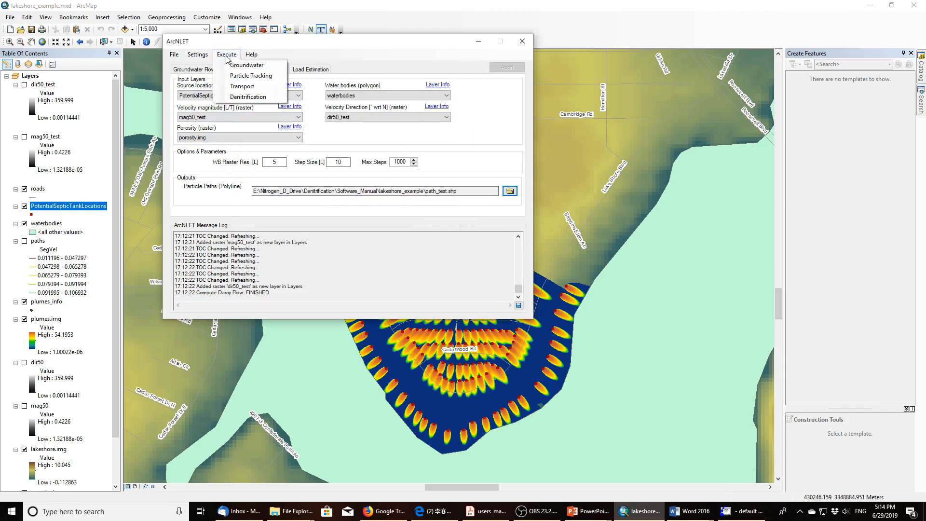
click(240, 76)
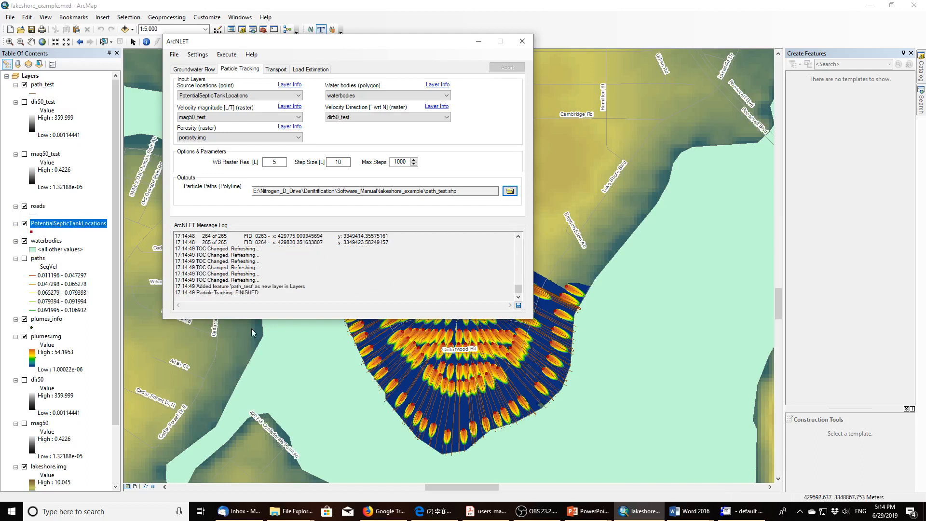
Step: Examine the particle tracking entries in the ArcNLET message log, from the first processed source location through the last
click(519, 237)
click(519, 237)
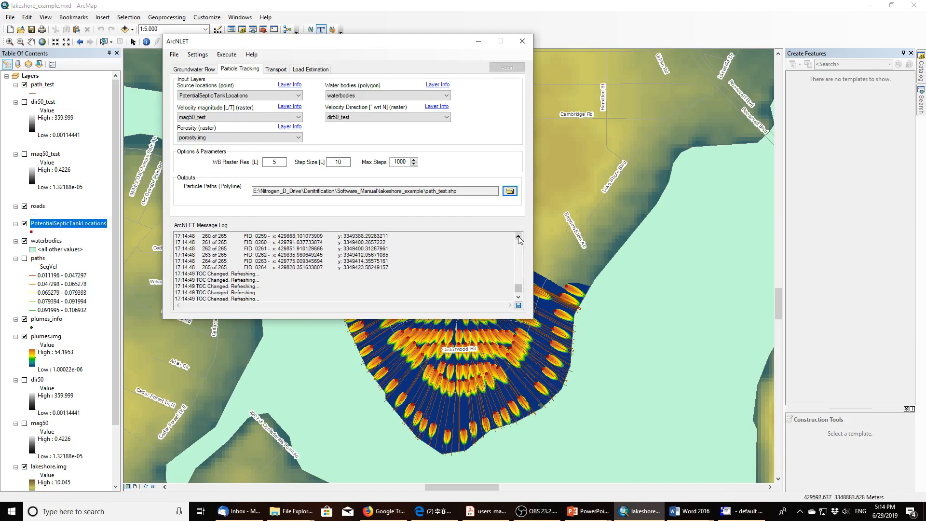
click(518, 237)
click(519, 237)
click(519, 237)
click(518, 236)
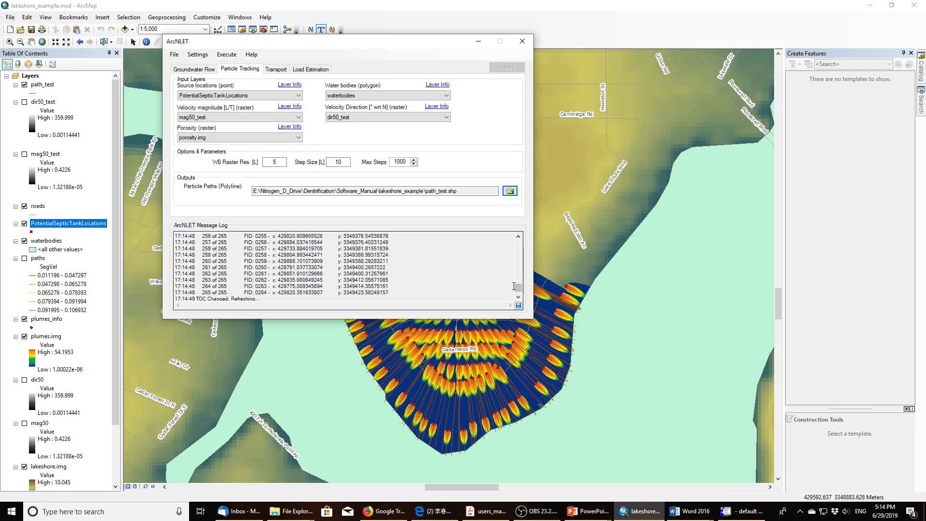
drag(518, 289, 520, 258)
scroll(476, 252, up, 1)
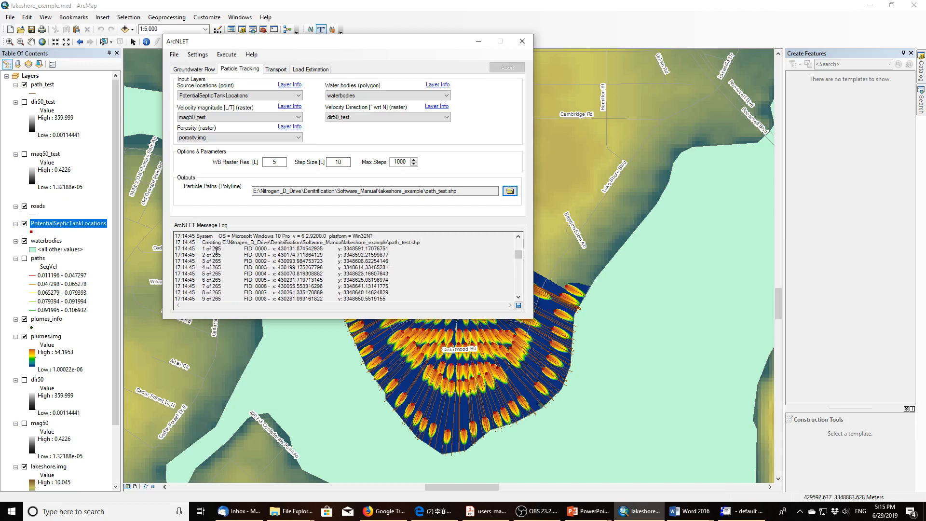
drag(518, 255, 519, 297)
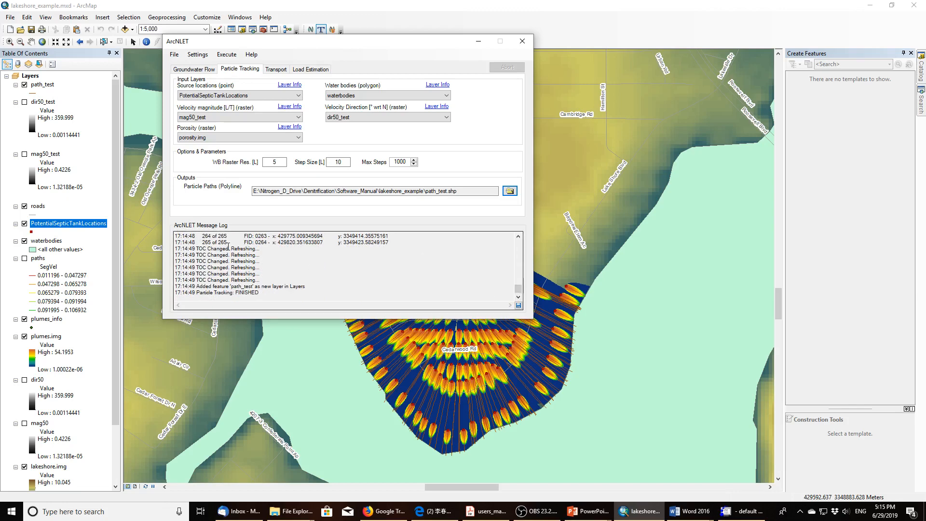
Step: Minimize the ArcNLET window and hide the plumes.img layer on the map
click(479, 41)
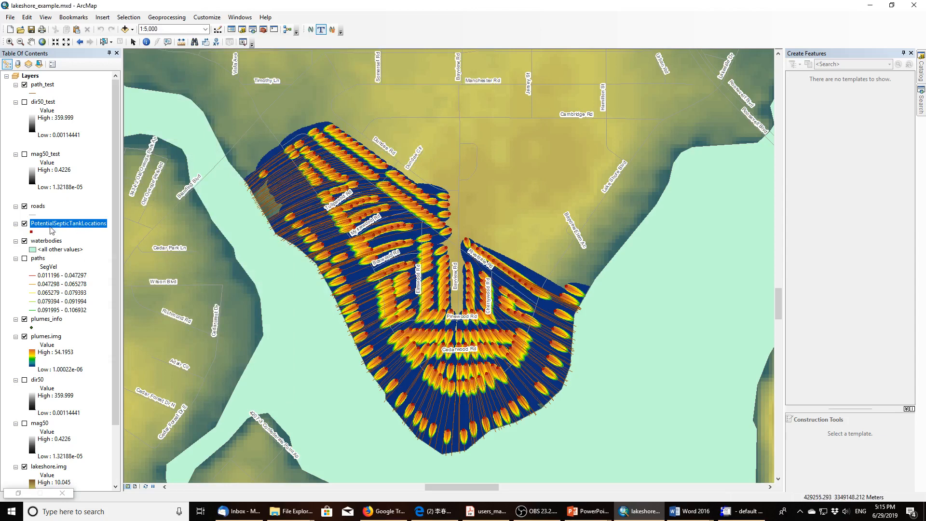
click(25, 337)
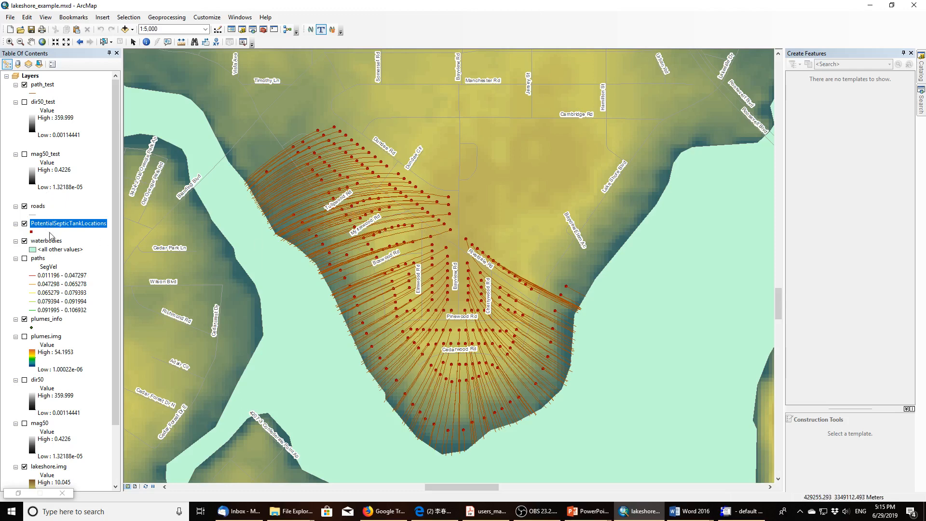
scroll(107, 213, down, 2)
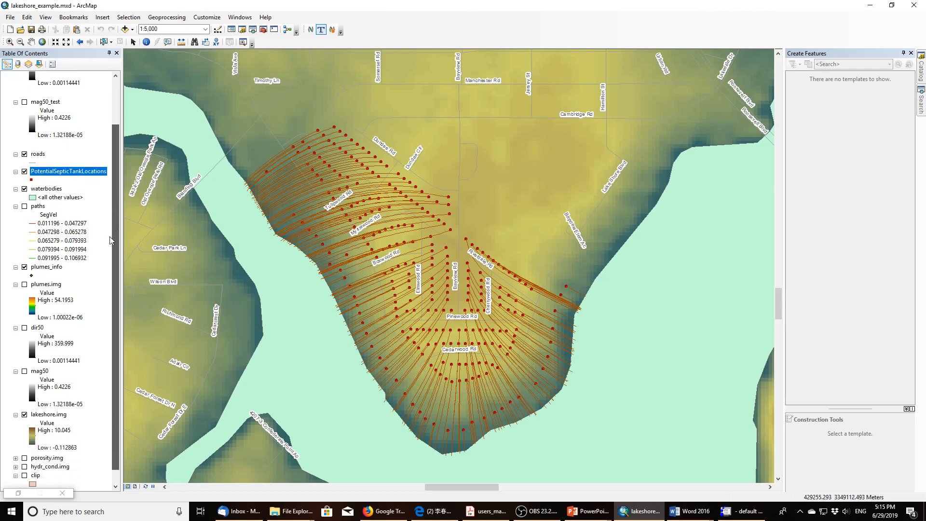
scroll(111, 246, down, 1)
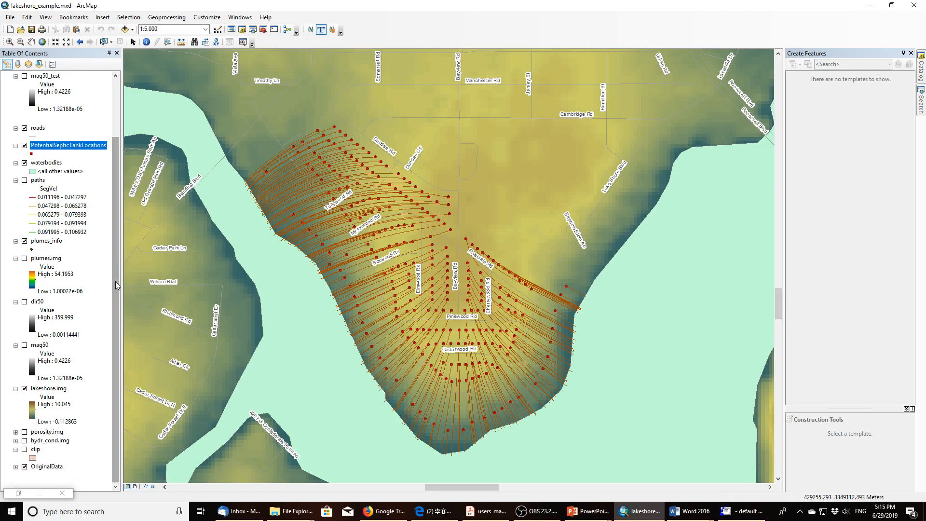
scroll(115, 282, up, 3)
Step: Symbolize the path_test layer with graduated colors based on the SegVel field, then hide the layer
ctrl+click(48, 86)
click(48, 85)
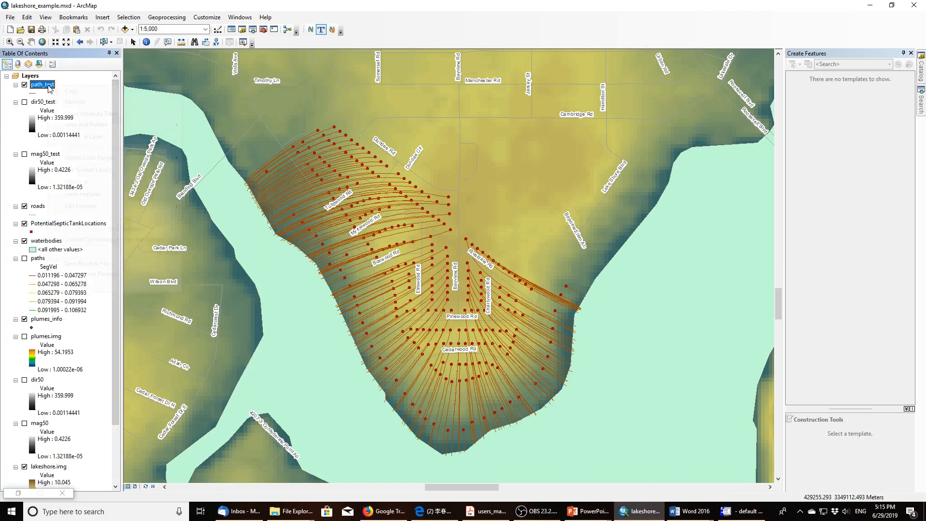
right_click(49, 85)
click(86, 286)
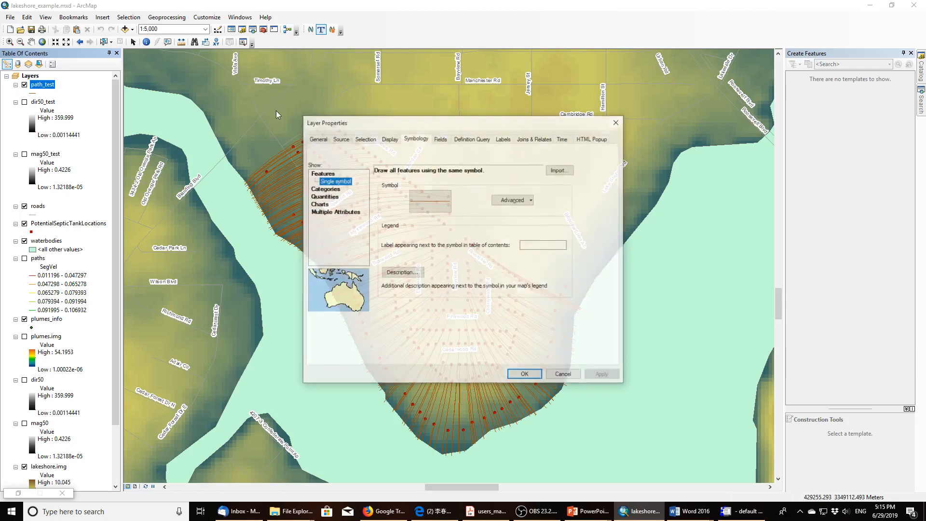
click(329, 197)
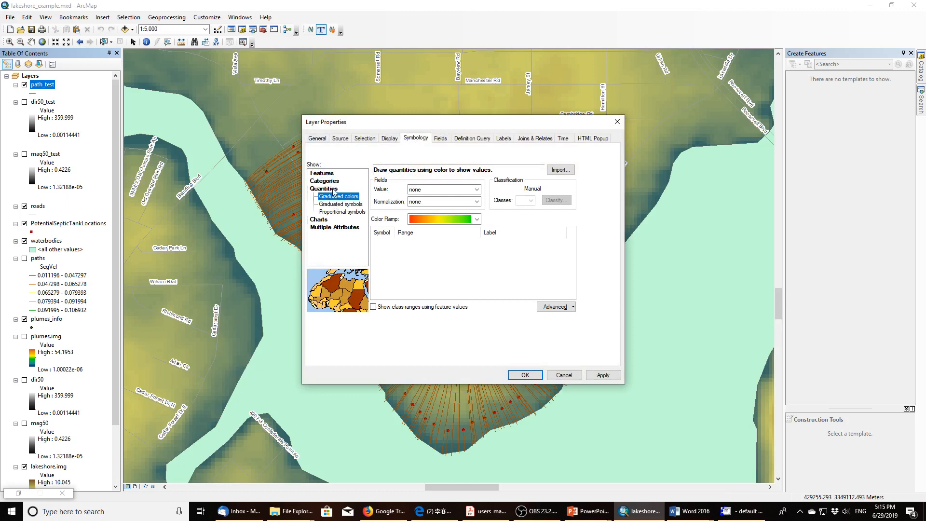
click(419, 191)
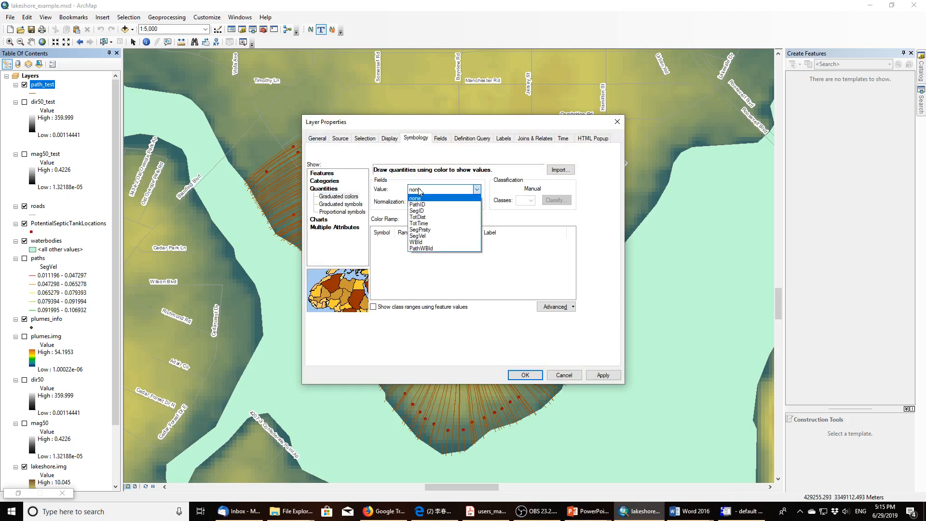
click(429, 237)
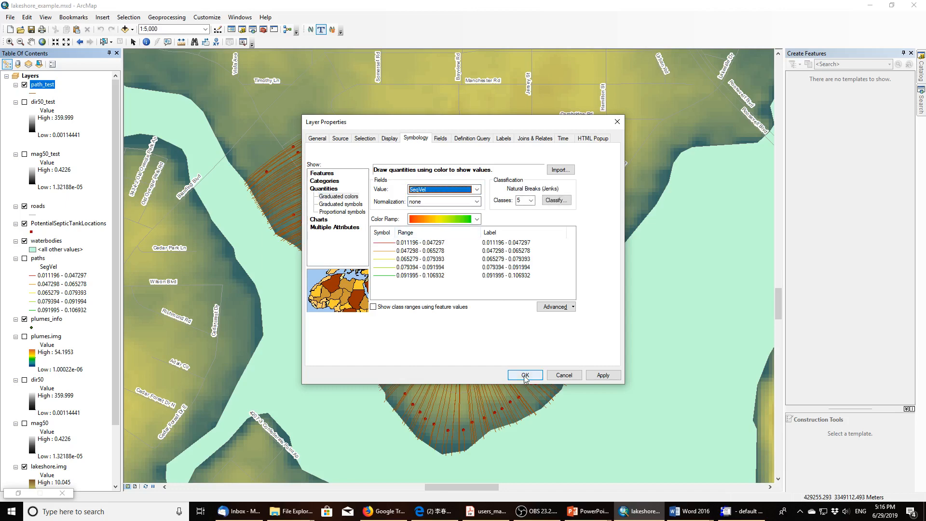
click(598, 375)
click(525, 375)
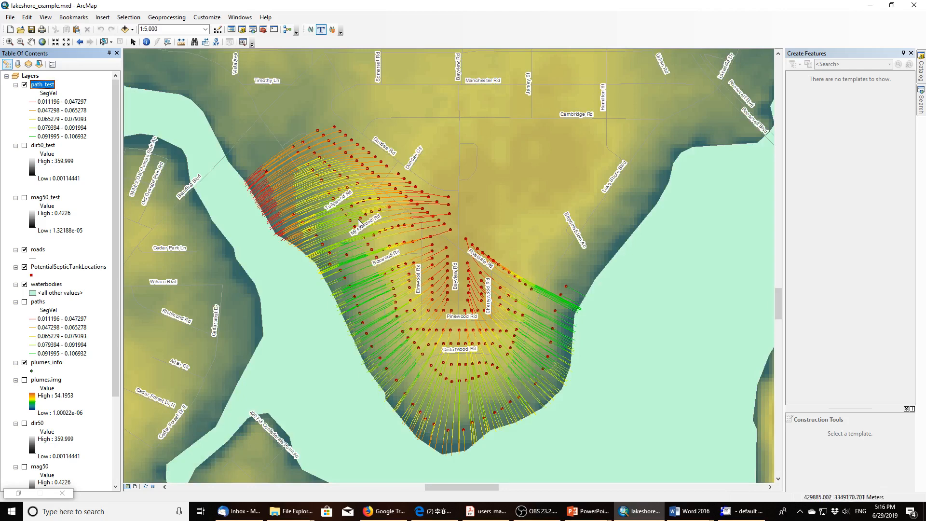
click(25, 85)
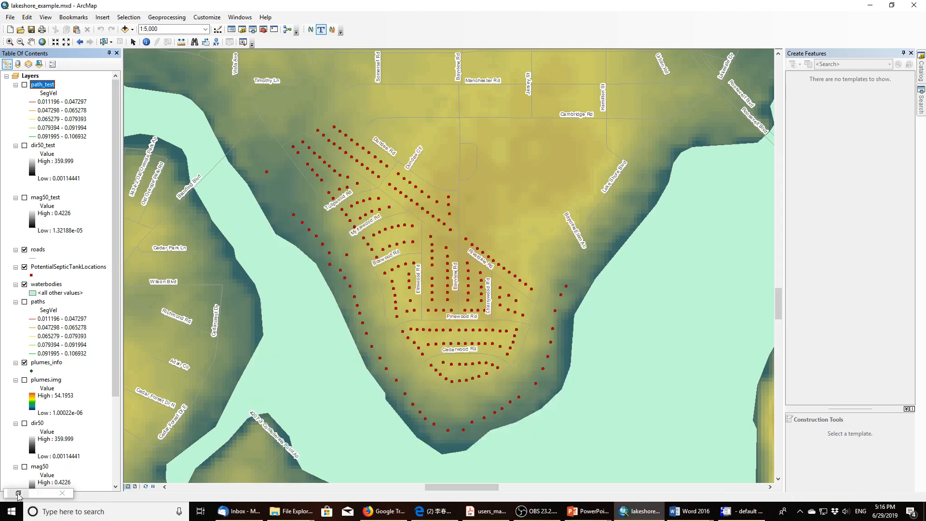
Step: Restore the ArcNLET window, switch to the Transport module and exclude the NH4 parameters from the simulation
click(18, 494)
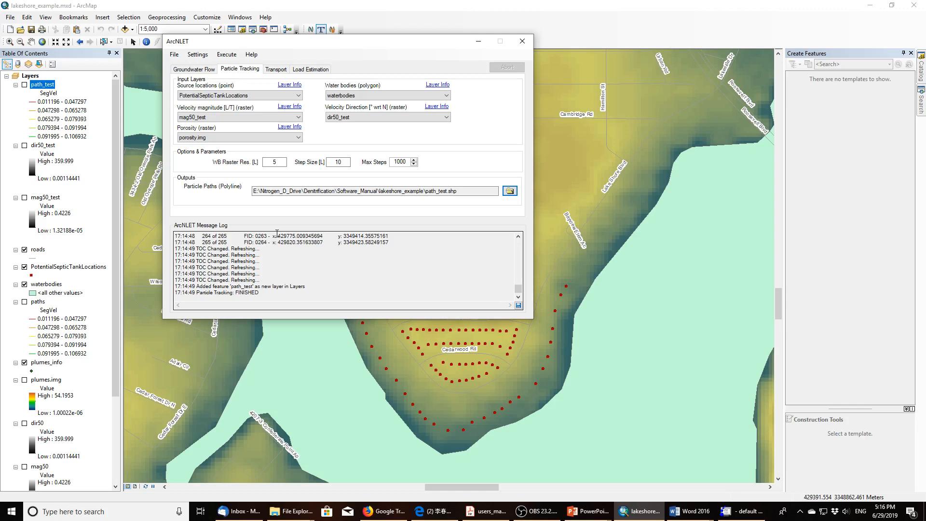
click(282, 71)
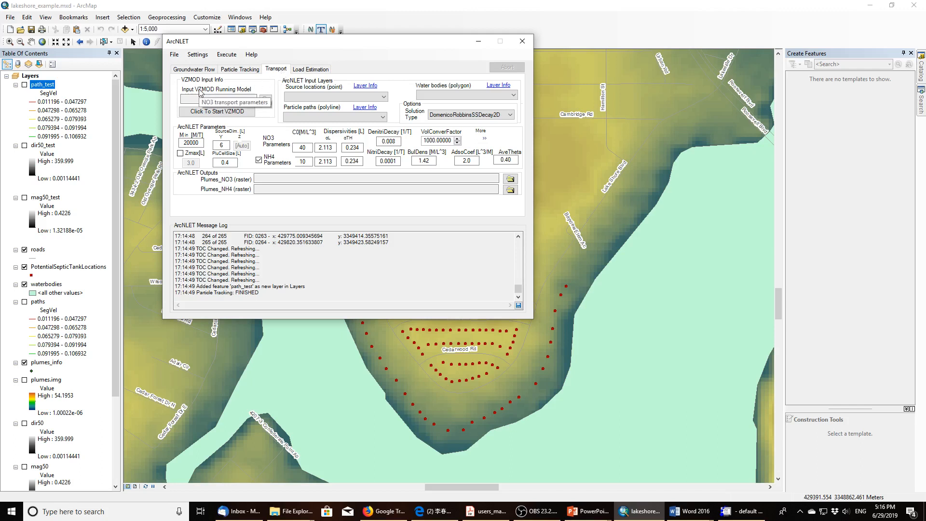
click(259, 160)
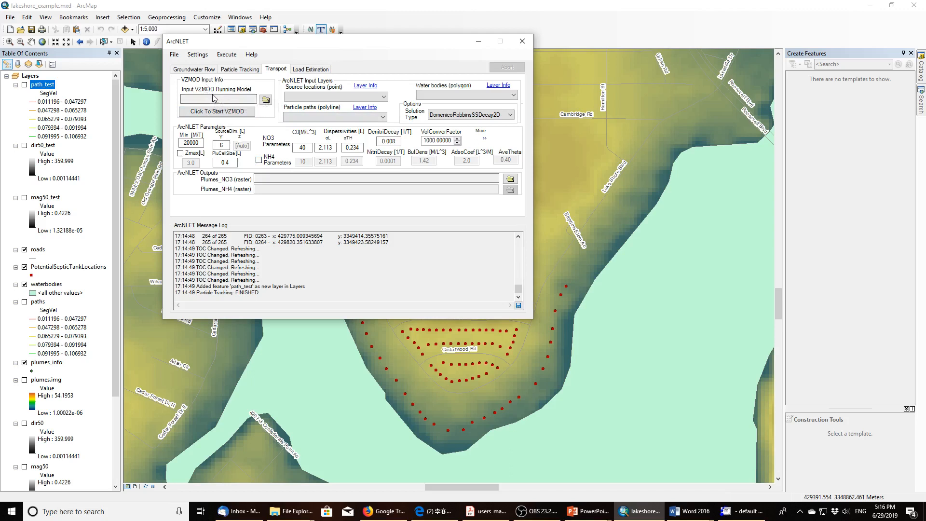
click(482, 513)
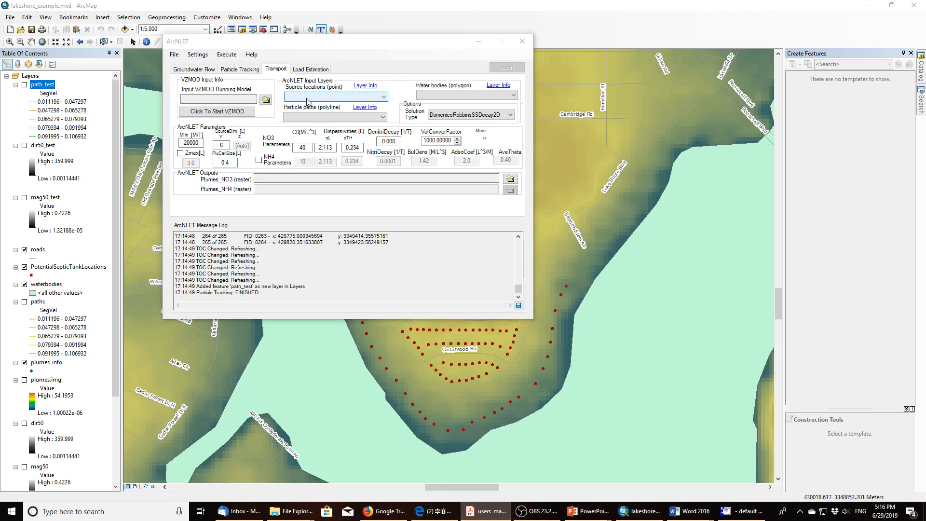
Step: Set the Transport inputs to PotentialSepticTankLocations, waterbodies and path_test, with DomenicoRobbinsSSDecay2D as the solution type
click(384, 98)
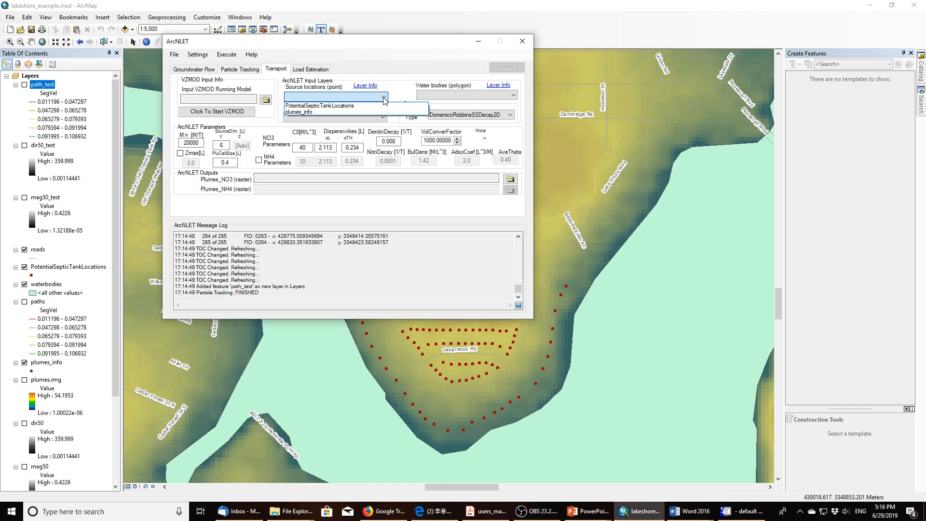
click(323, 106)
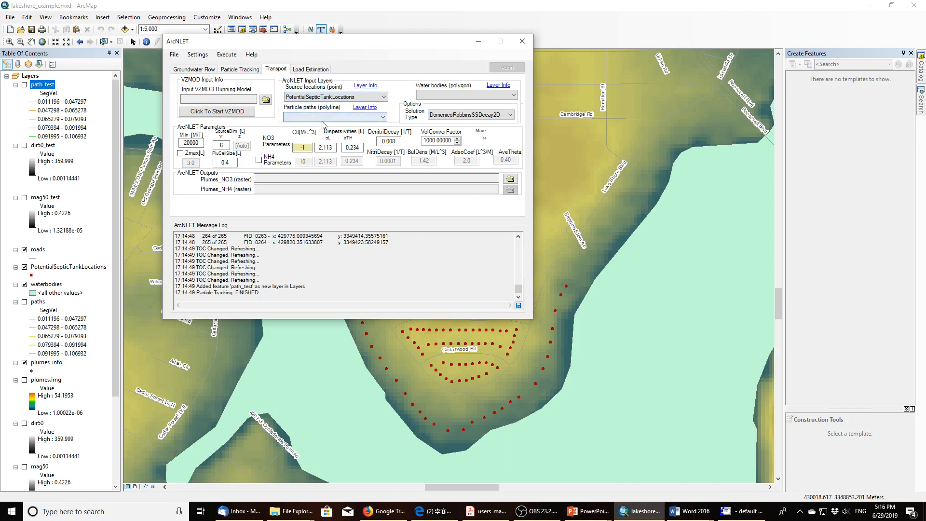
click(516, 99)
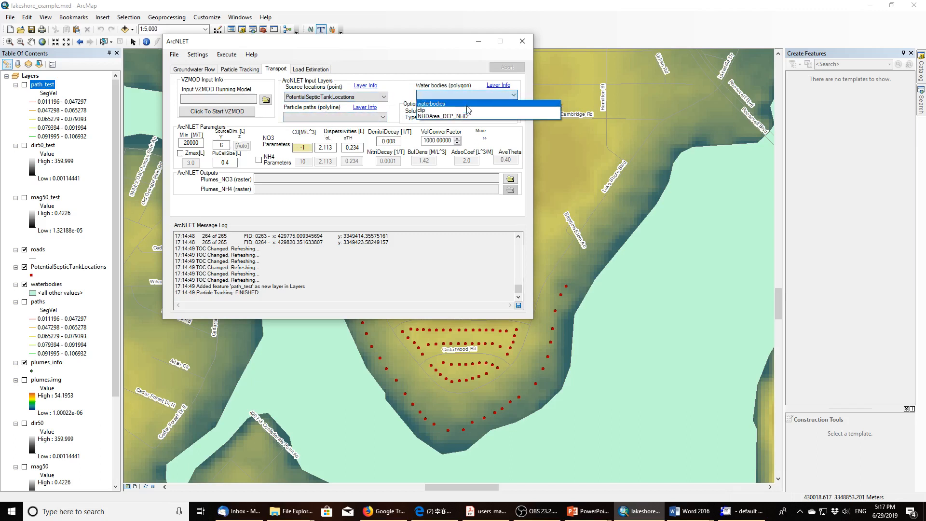
click(430, 104)
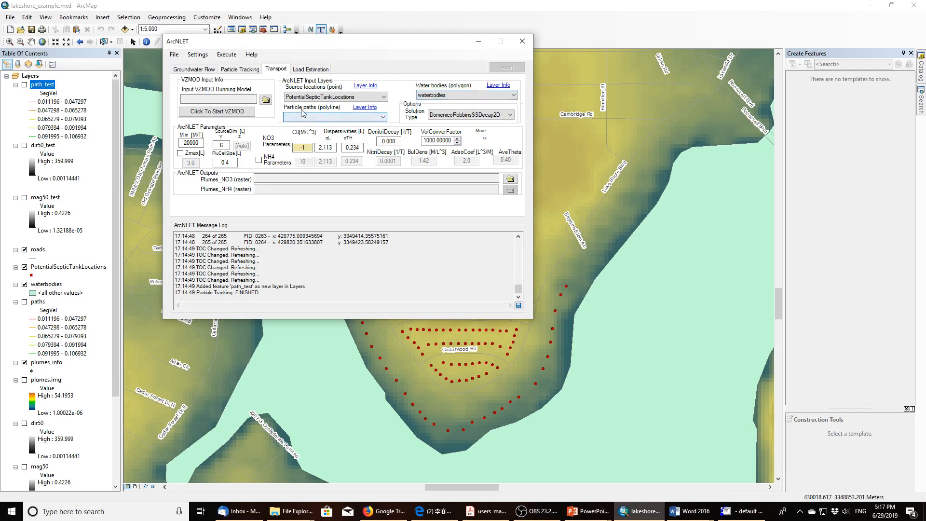
click(382, 118)
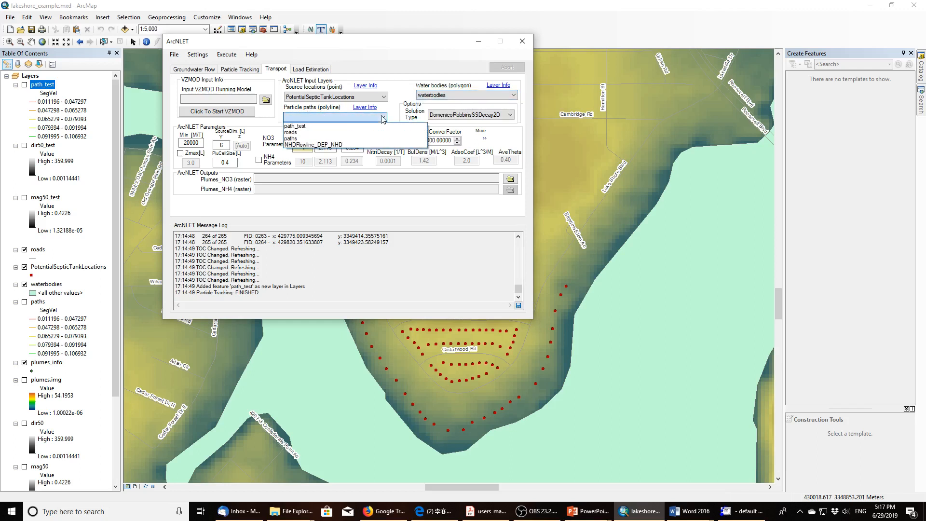
click(304, 127)
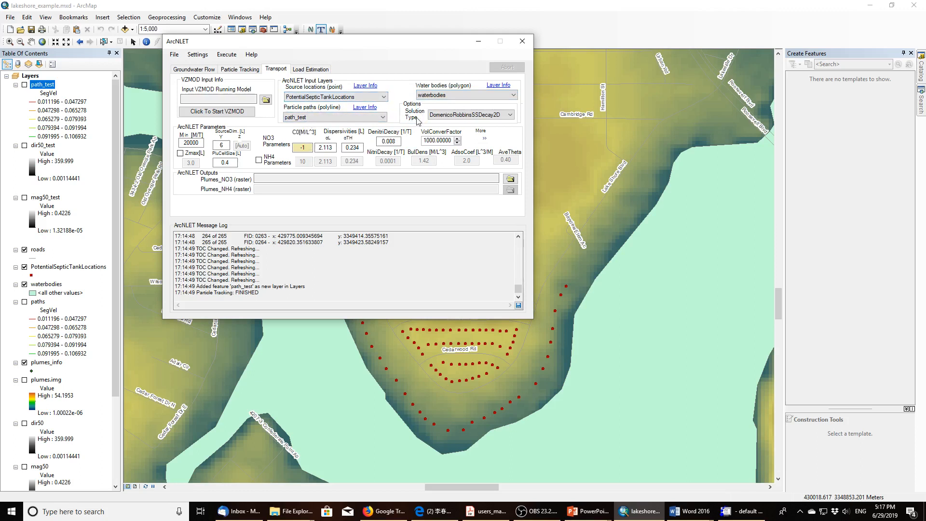
click(513, 116)
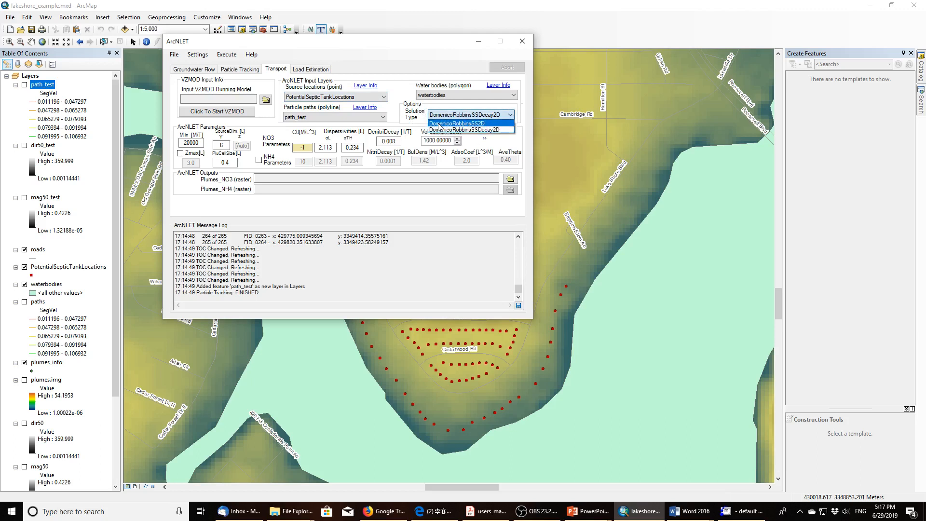
click(488, 130)
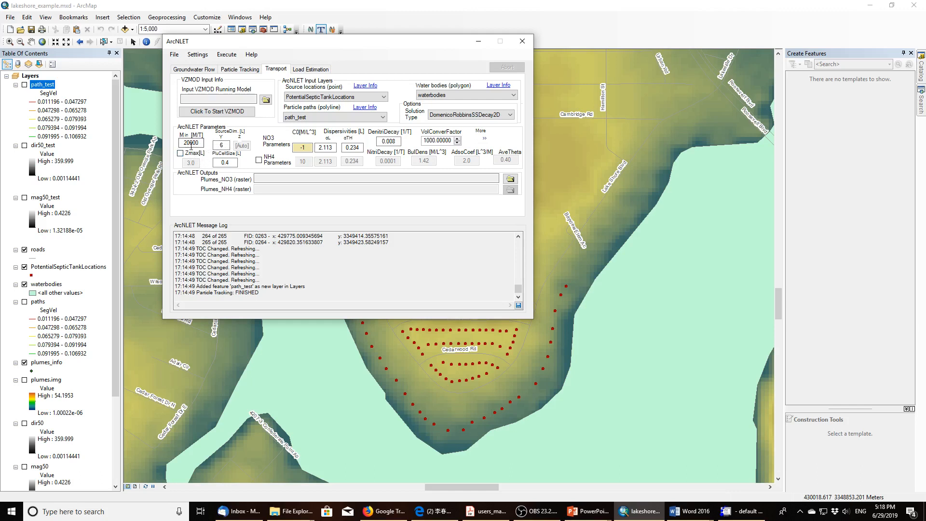
Step: Set the Domenico boundary to Specified_Z and the source's Y dimension to 12 in the Transport parameters
click(223, 146)
click(485, 139)
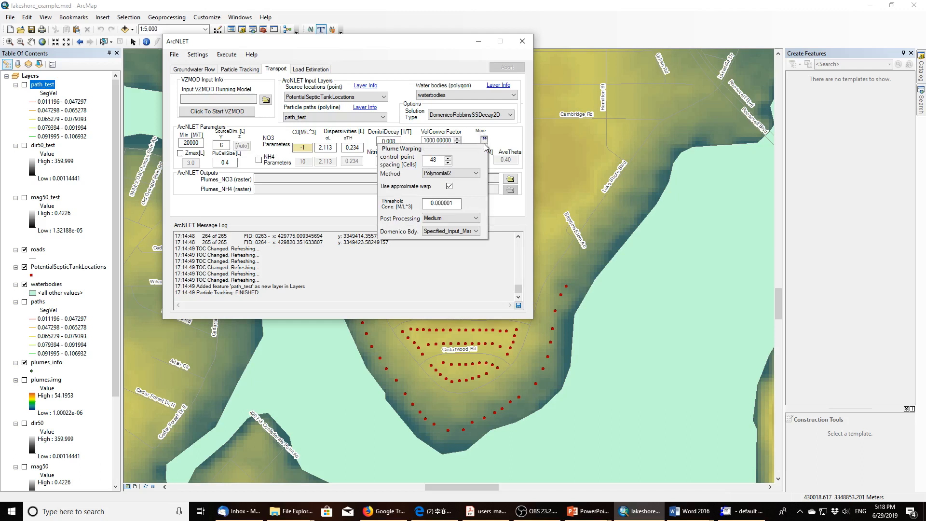
click(448, 234)
click(447, 246)
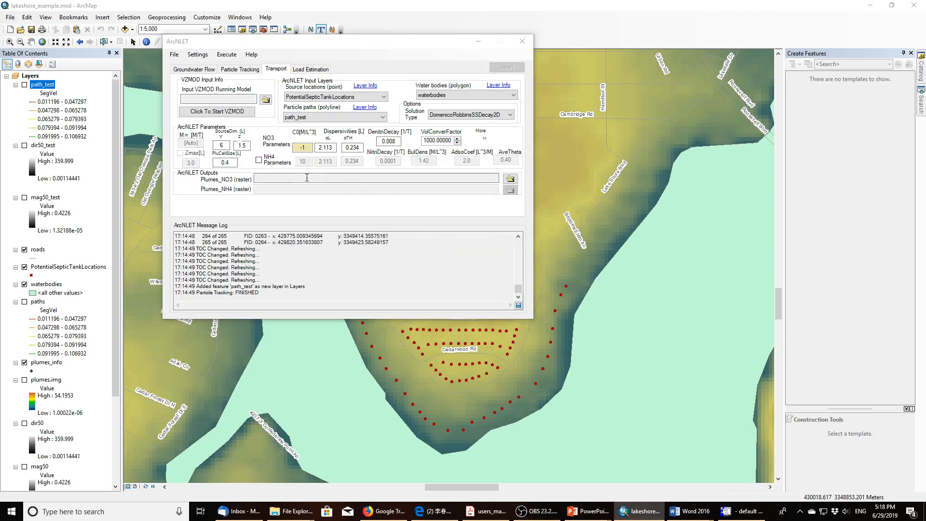
drag(227, 145, 210, 146)
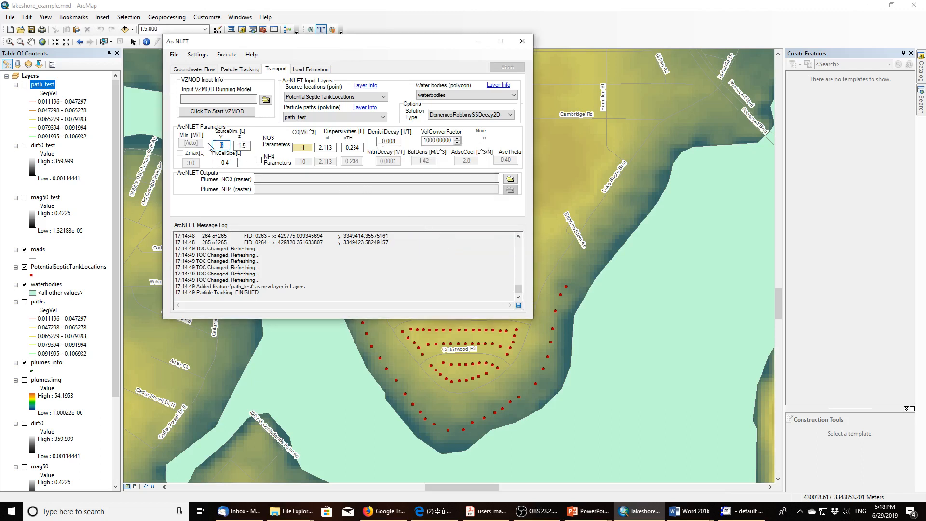
text(12)
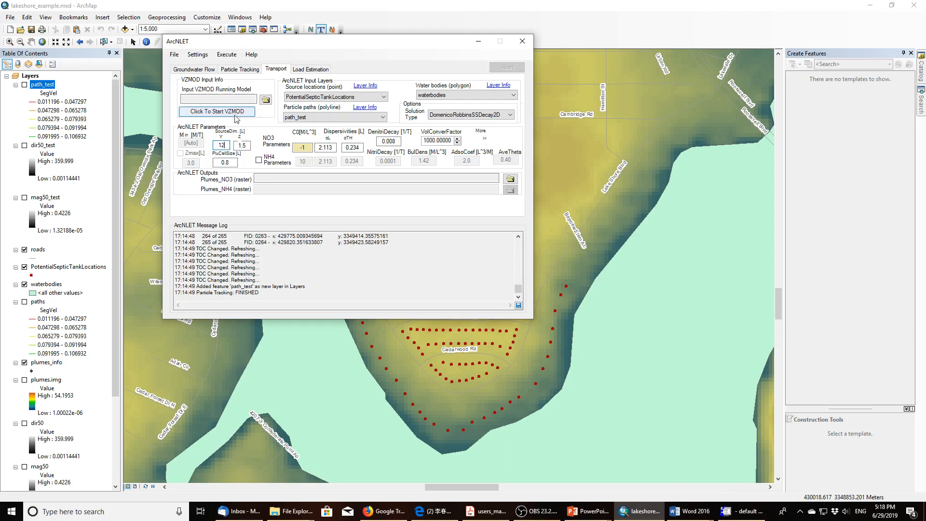
Step: Review the Groundwater Flow settings and the Transport source dimensions, dispersivities, denitrification decay, and additional plume warping and threshold parameters
click(207, 73)
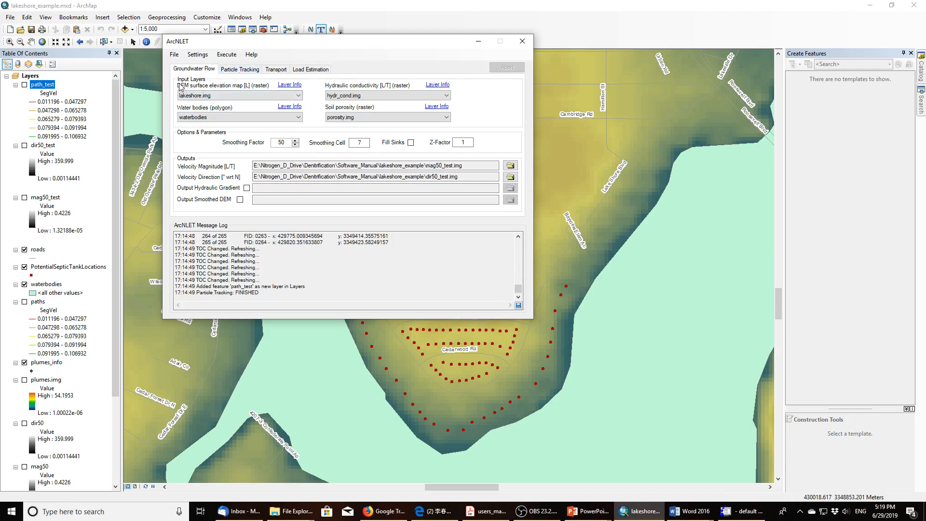
click(275, 70)
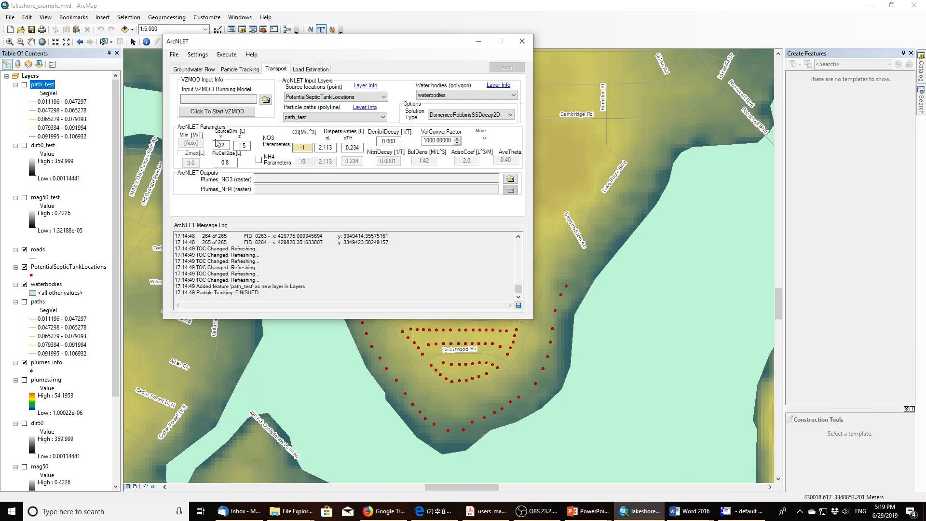
click(484, 140)
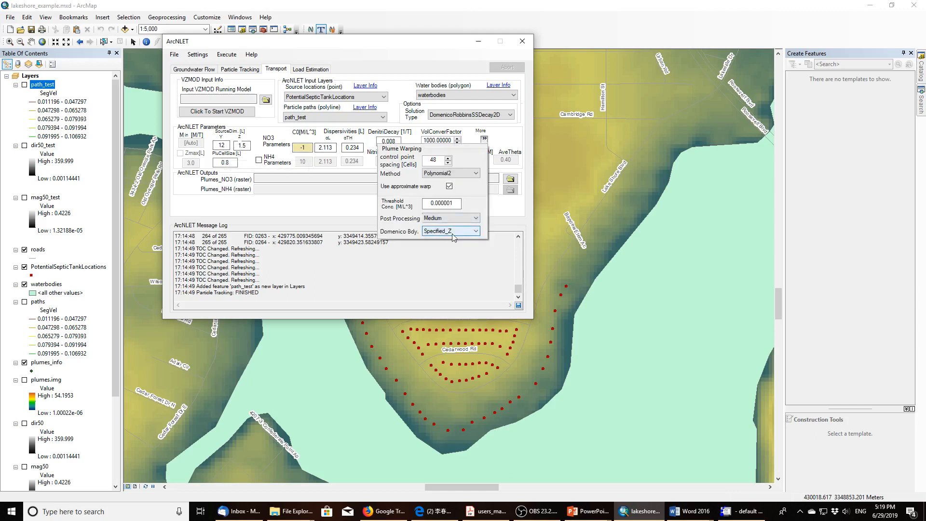
click(264, 125)
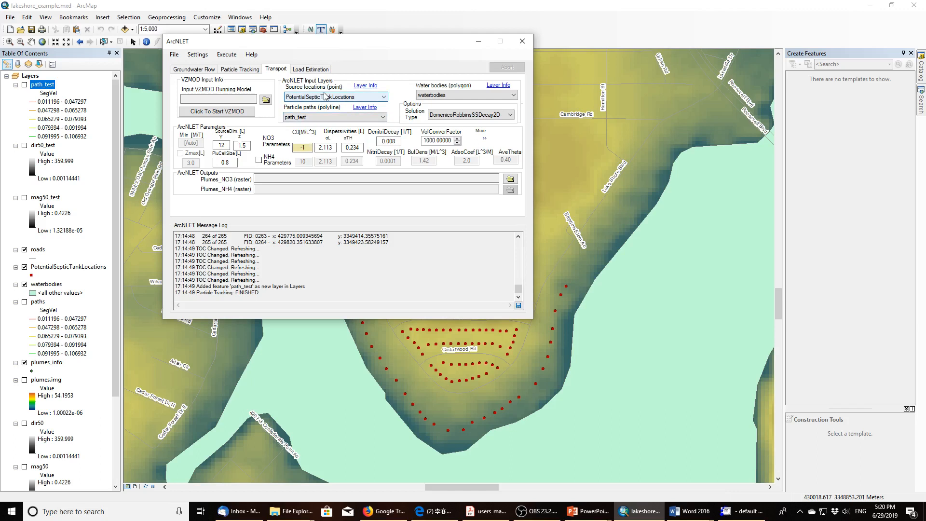
click(334, 146)
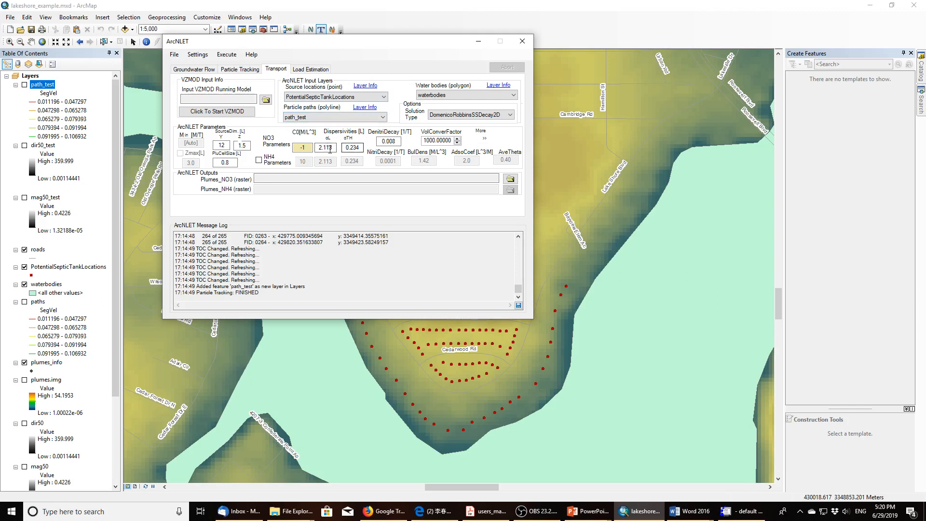
click(349, 149)
click(383, 141)
mouse_move(442, 149)
click(485, 139)
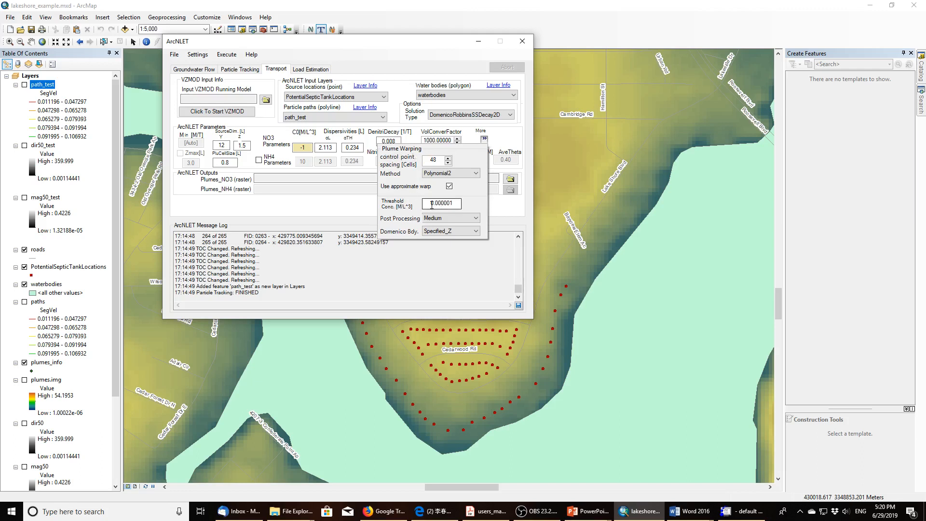
click(497, 137)
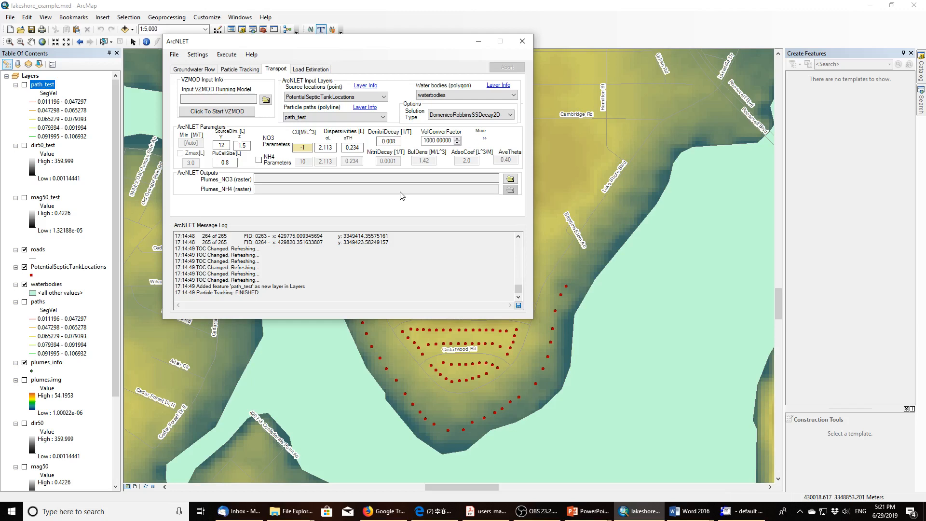
Step: Set the NO3 plumes output to plume_test.img in the lakeshore_example folder and run the Transport computation
click(510, 179)
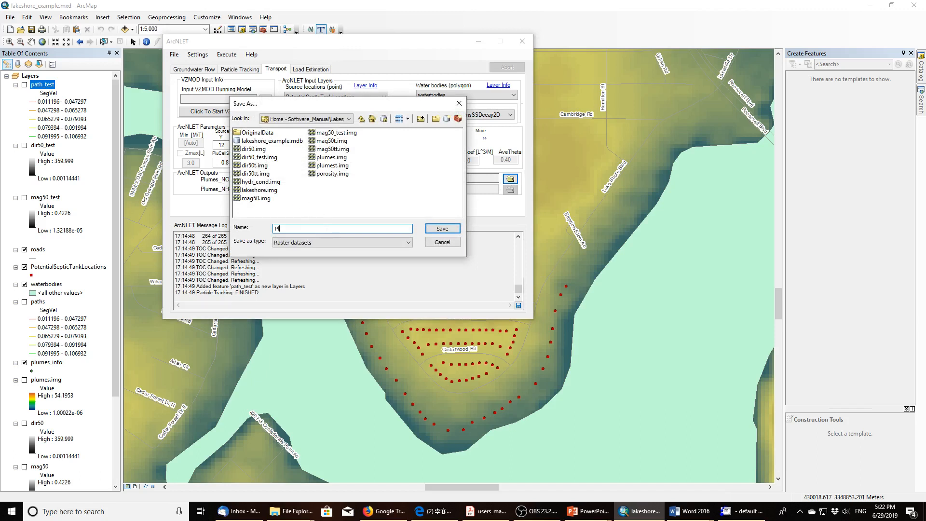
text(plume_test)
click(439, 230)
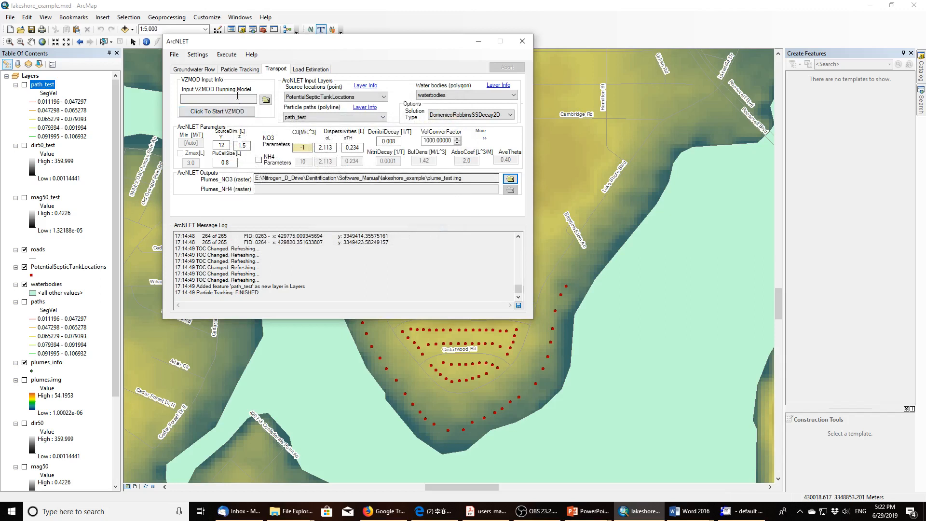
click(225, 56)
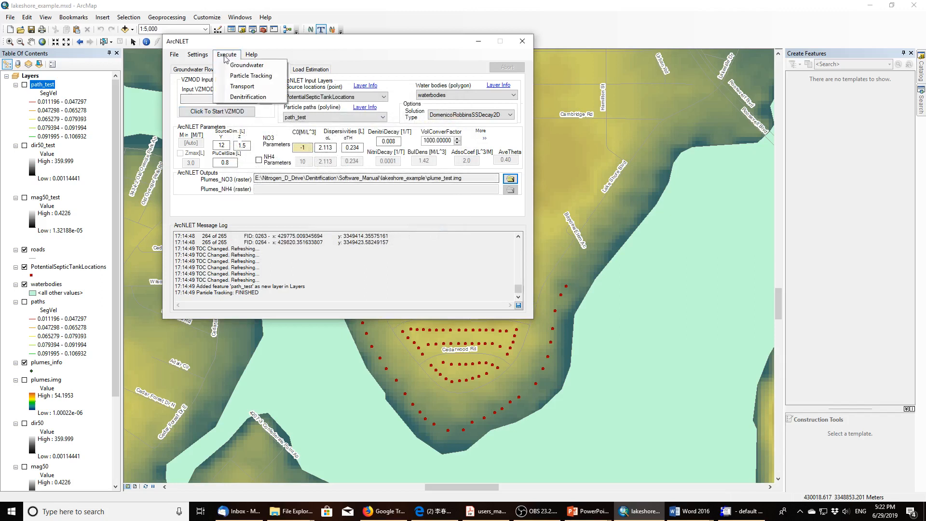
click(241, 86)
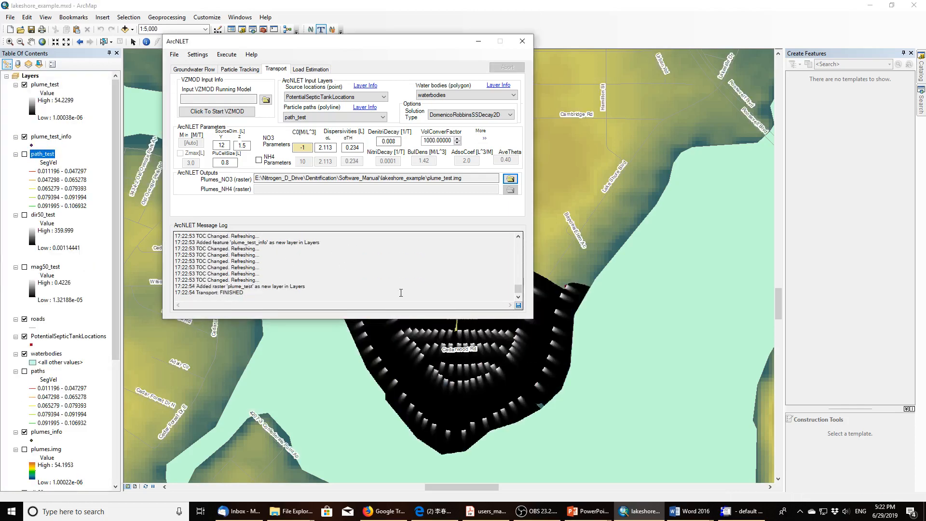
Step: View the options for saving the message log, cancel without saving, and minimize the ArcNLET window
click(518, 305)
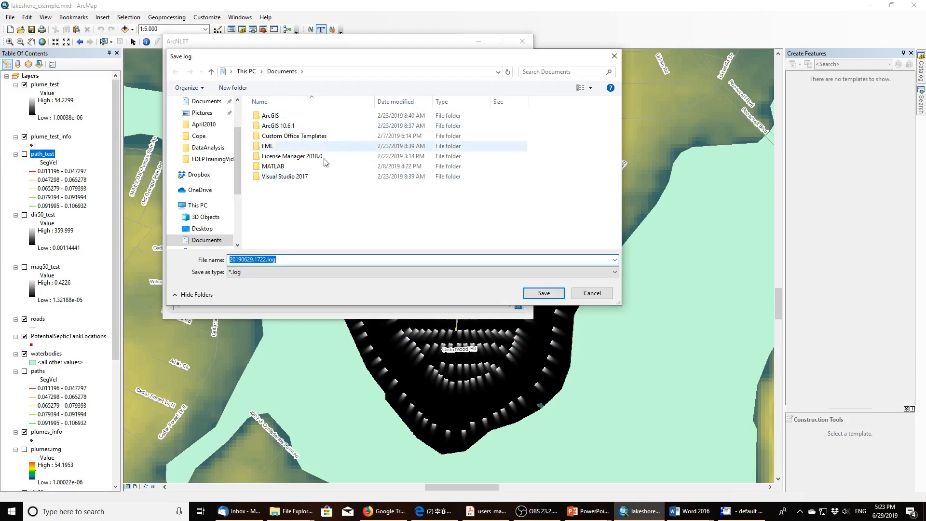
click(592, 292)
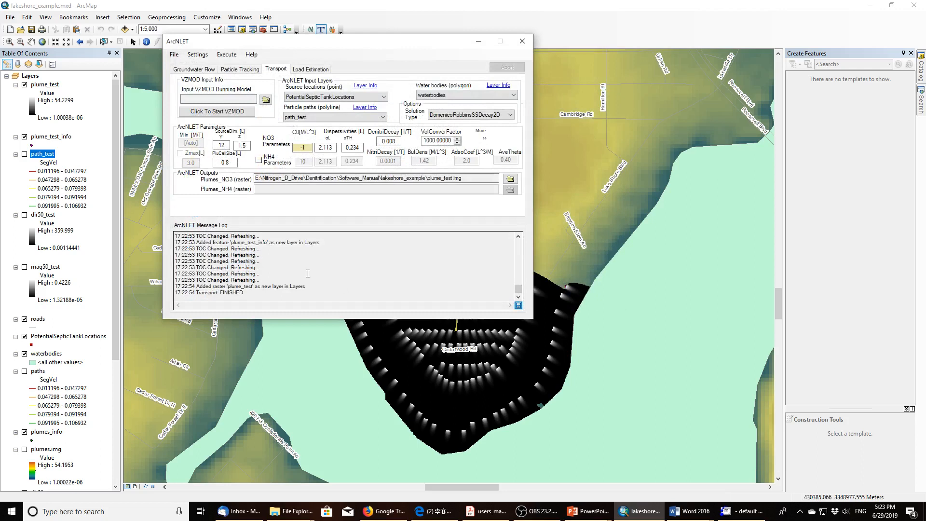
click(477, 40)
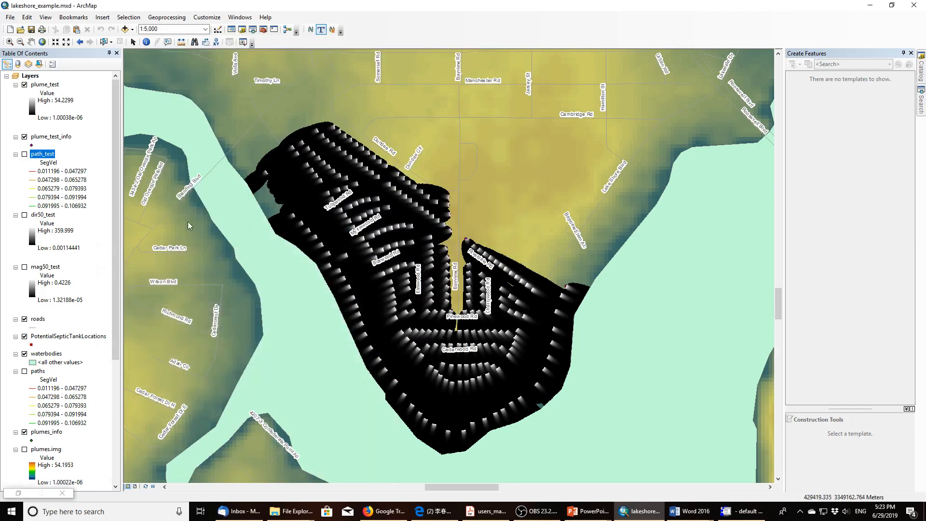
click(52, 87)
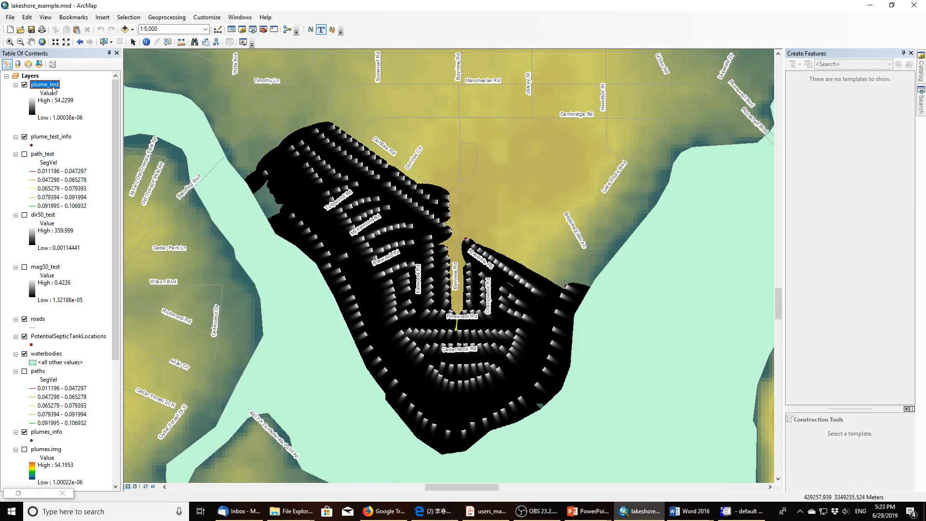
right_click(54, 90)
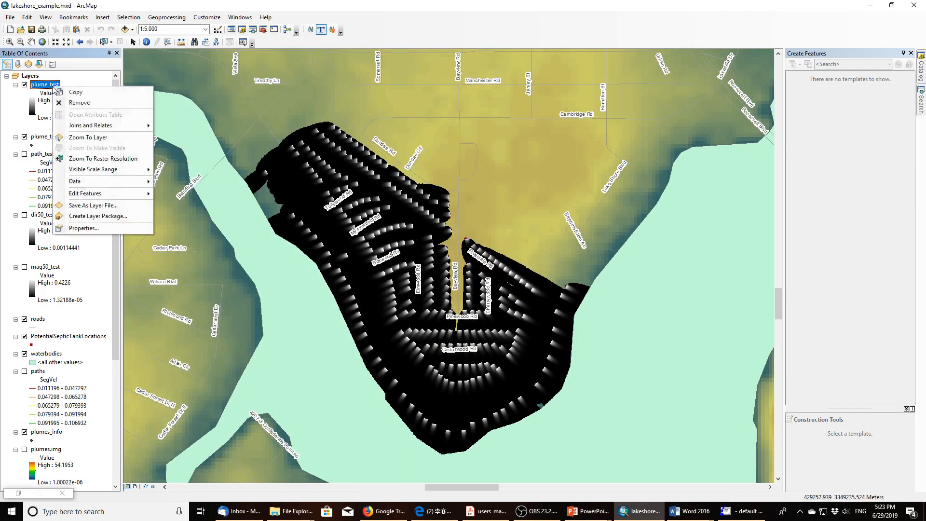
click(88, 228)
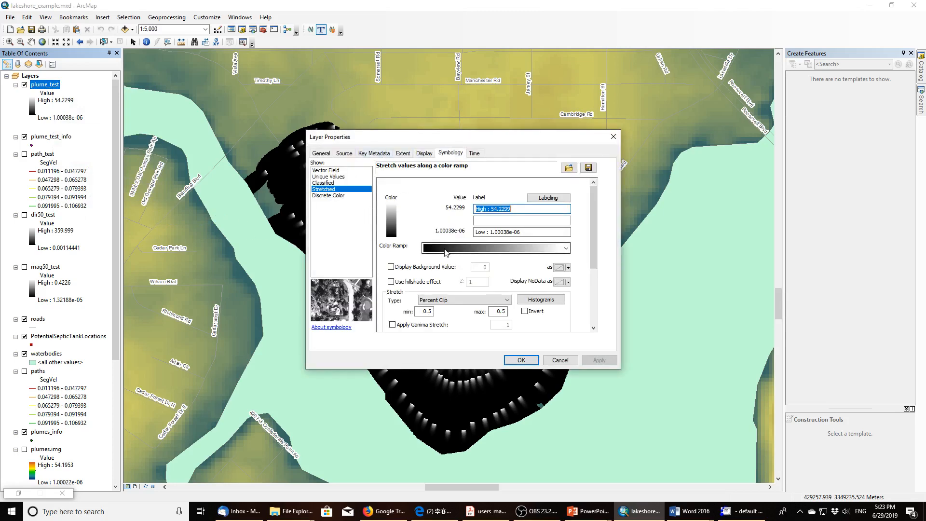
click(445, 249)
click(400, 252)
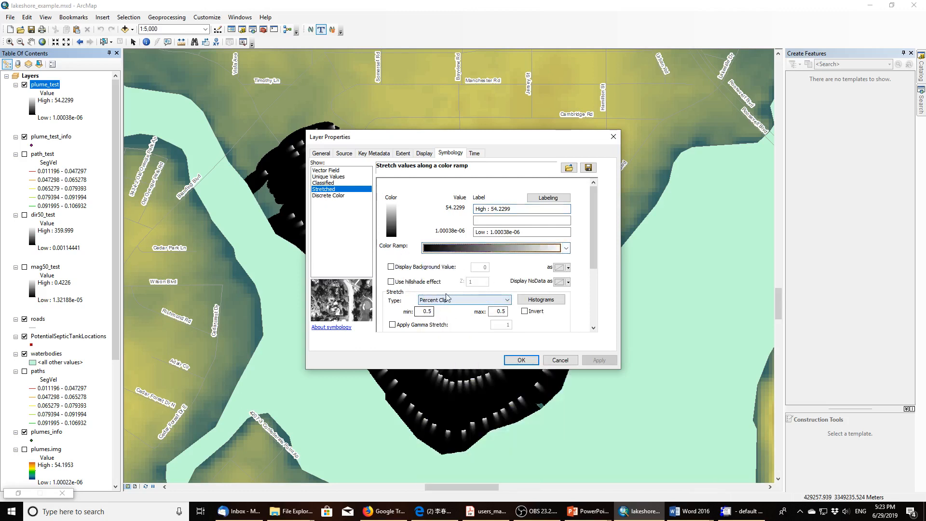
click(561, 361)
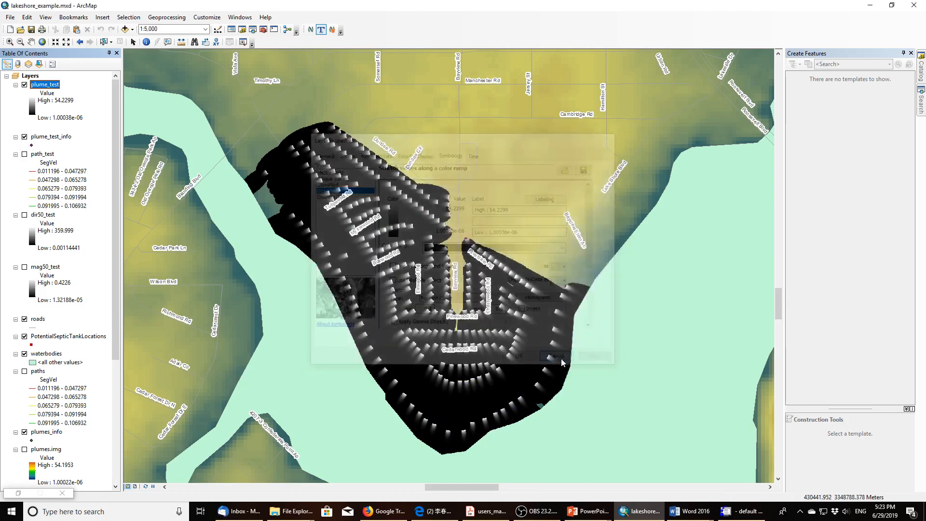
Step: Hide the plume_test layer and display the plumes.img raster on the map instead
click(25, 85)
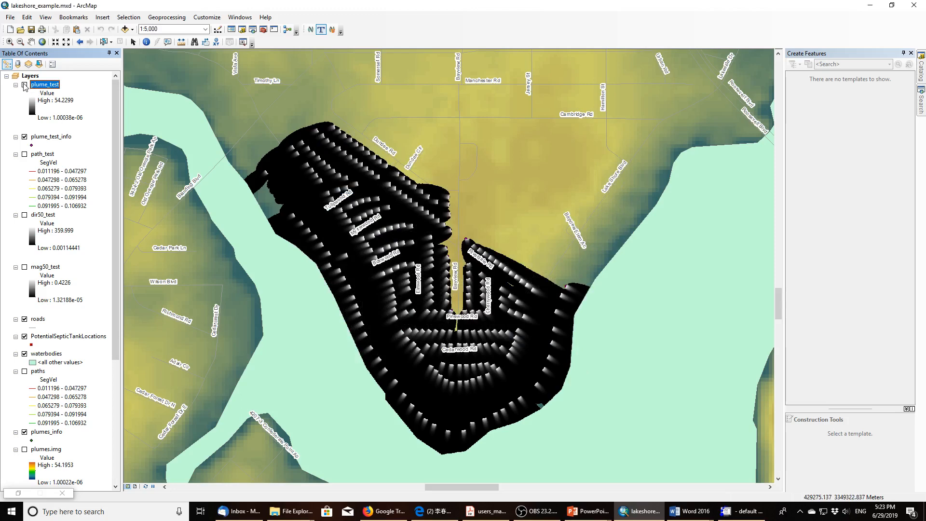
scroll(36, 259, down, 1)
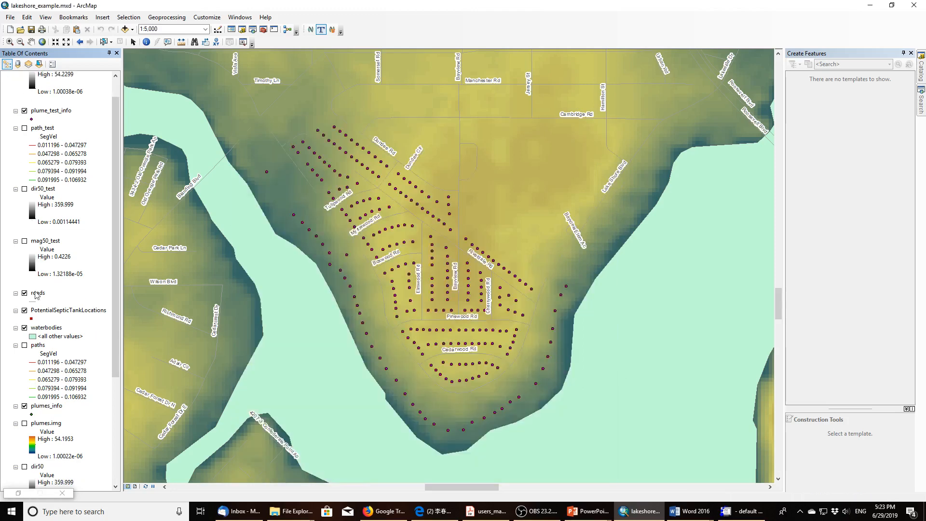
click(24, 423)
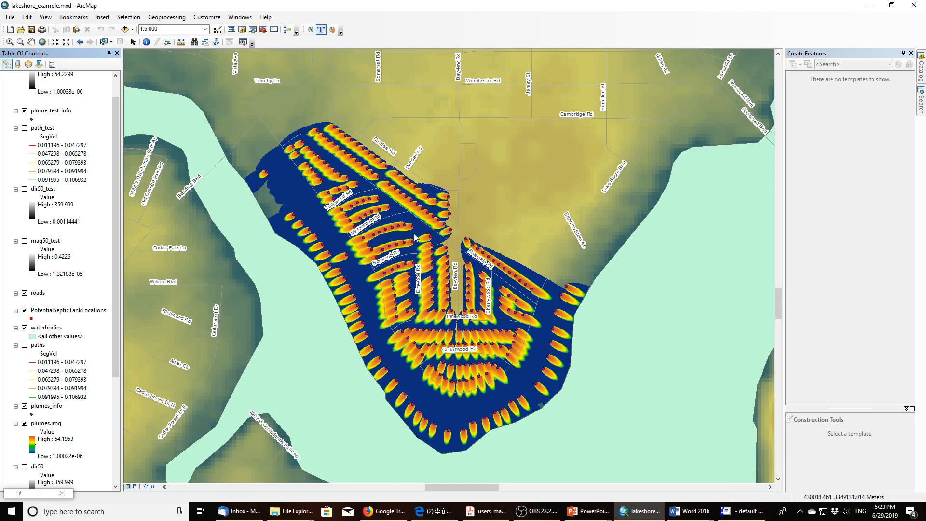
drag(115, 132, 117, 110)
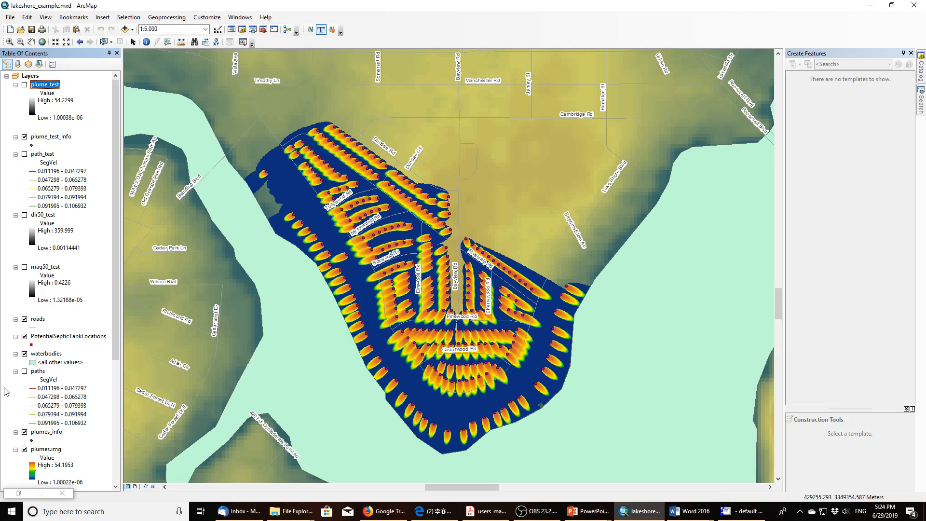
Step: Restore the ArcNLET window, exclude NH4 from Load Estimation, set the NO3 plumes info input to plume_test_info, and run the Denitrification computation
click(16, 494)
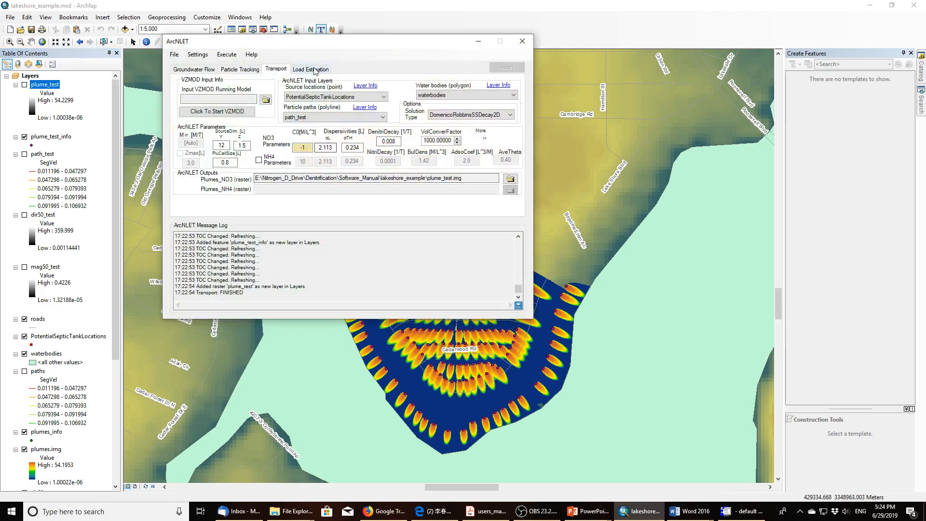
click(314, 69)
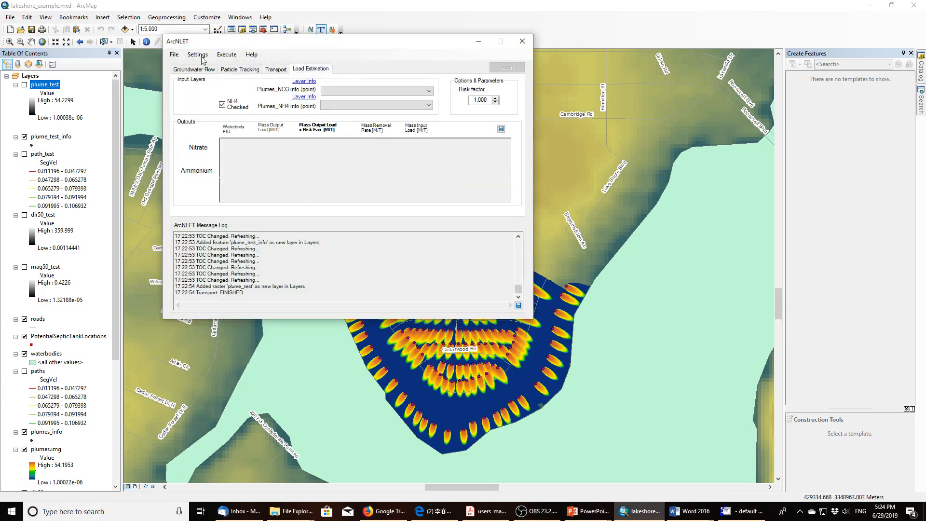
click(222, 104)
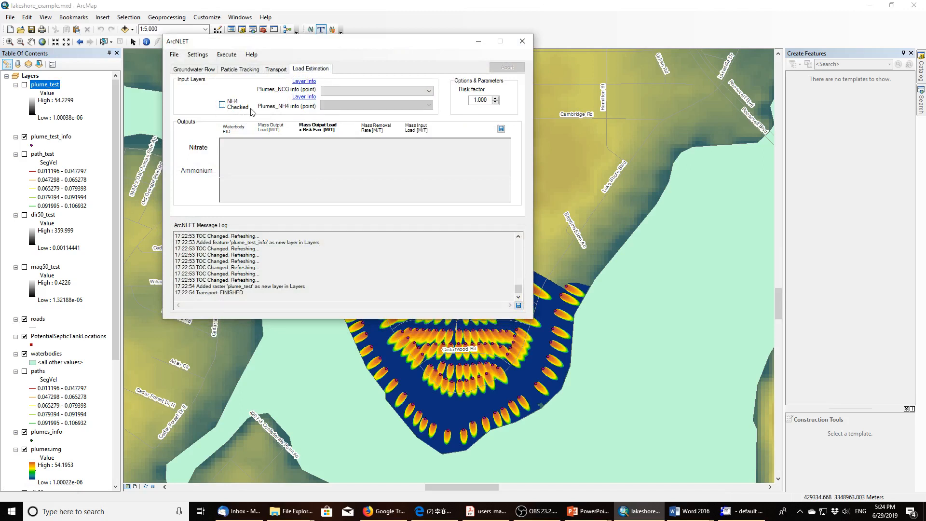
click(429, 91)
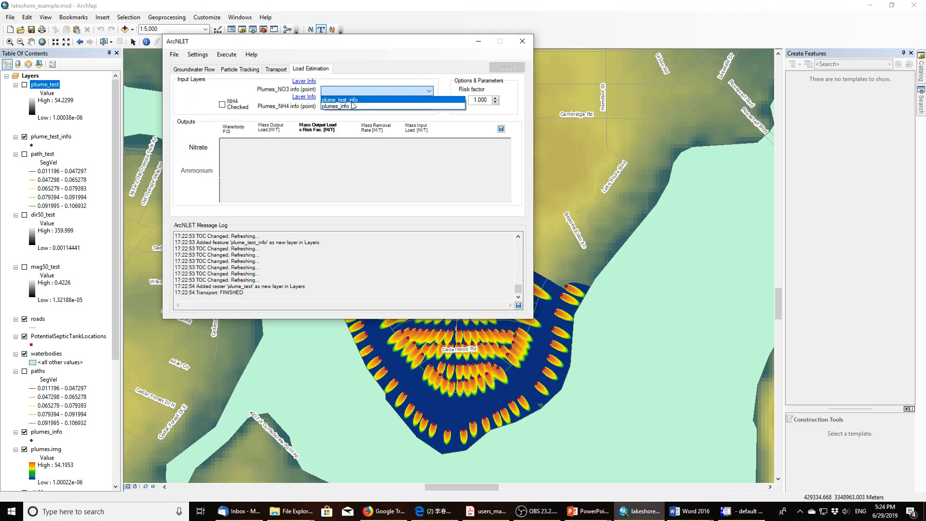
click(347, 100)
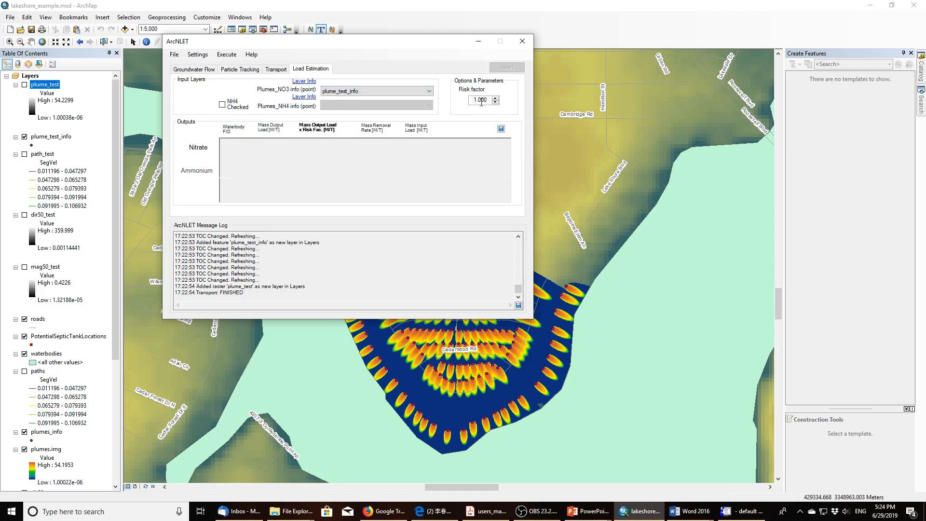
click(234, 59)
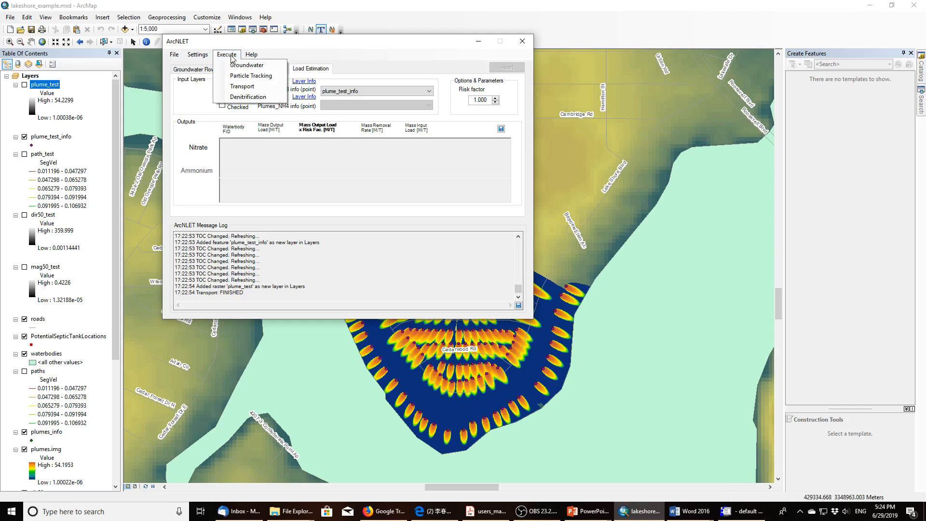
click(245, 97)
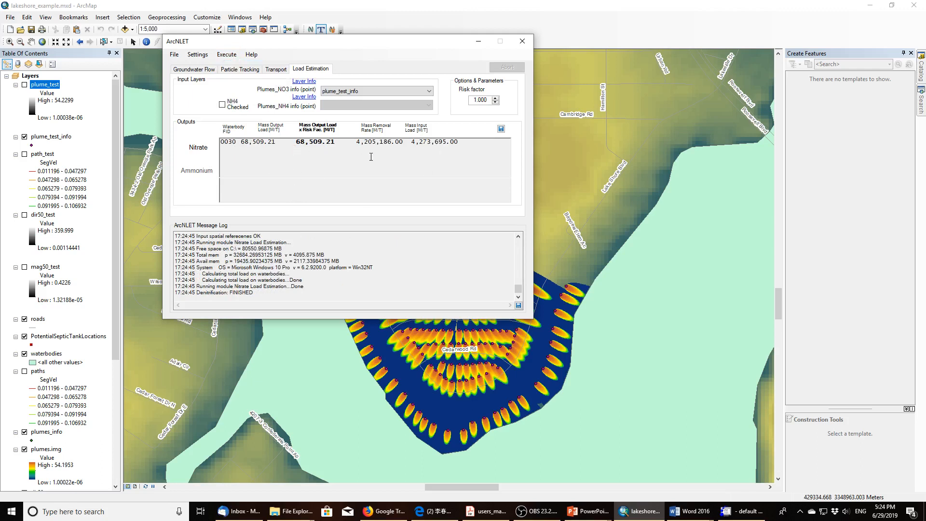
Step: Examine the nitrate load estimation outputs alongside the plume map, and review the Transport and Groundwater Flow settings
key(alt+Tab)
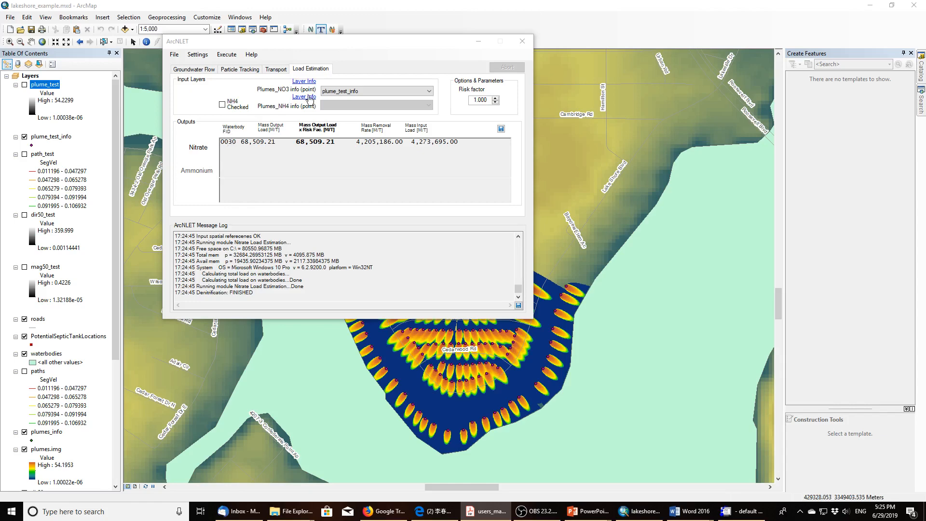
drag(318, 51, 711, 57)
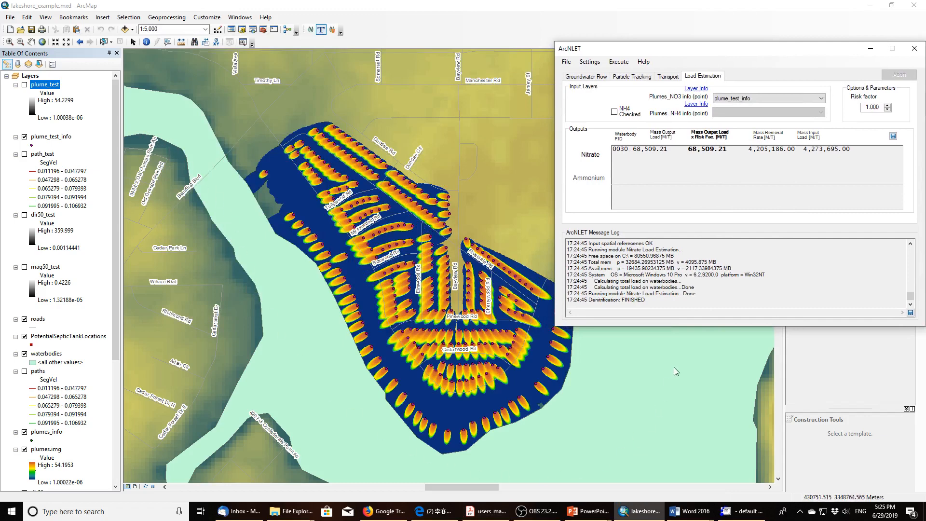
drag(660, 50, 267, 65)
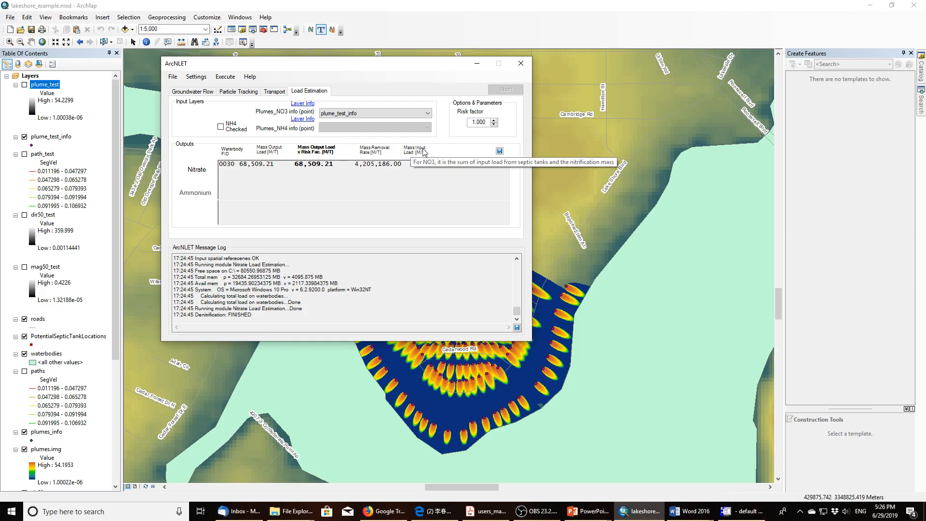
click(275, 92)
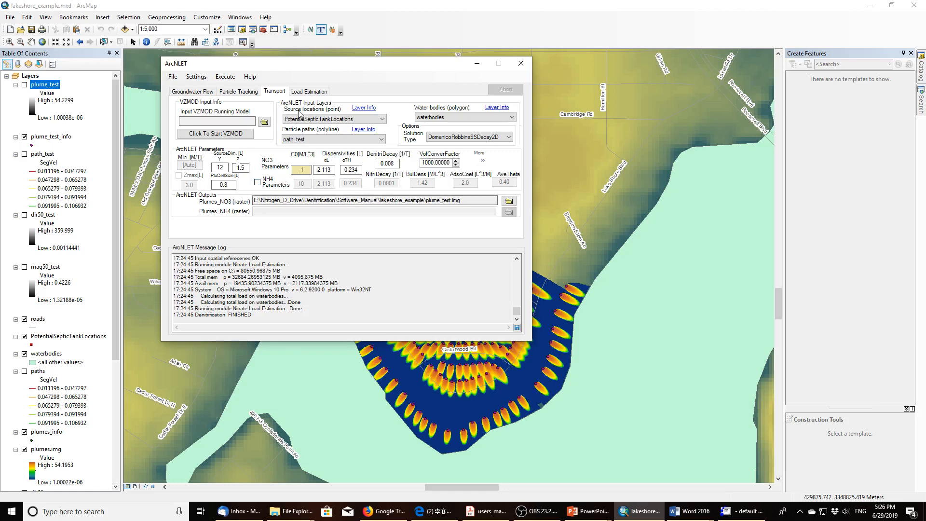
click(309, 91)
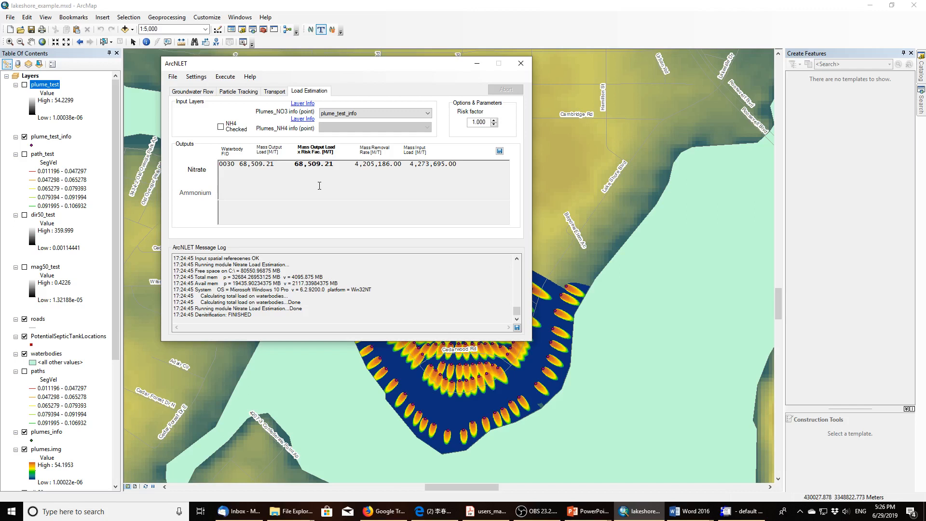
click(188, 92)
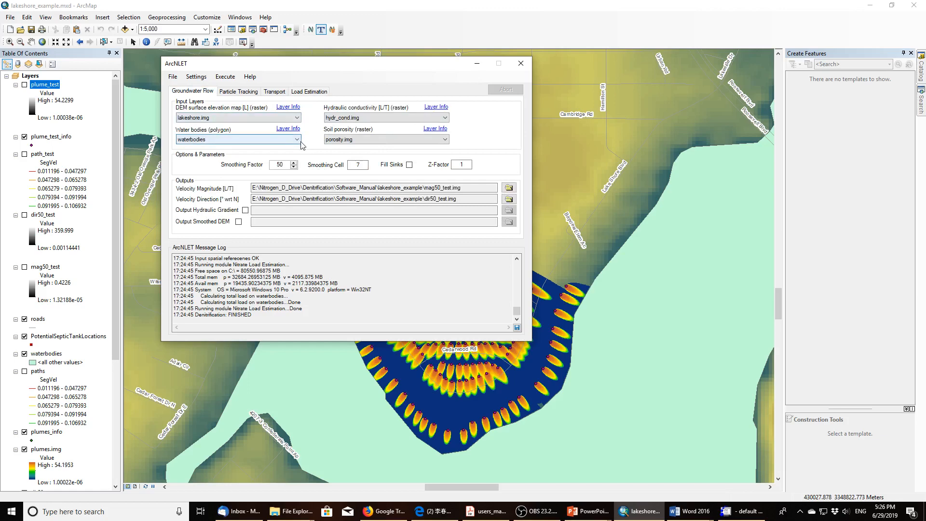
Step: Switch to PowerPoint and bring up the Part 4 presentation on ArcNLETv3 simulating nitrate in groundwater only
click(588, 512)
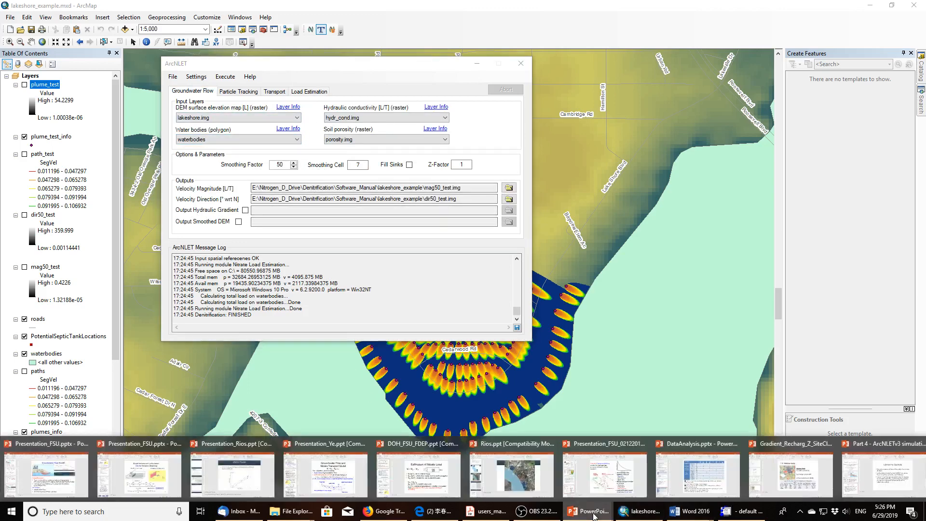
click(852, 482)
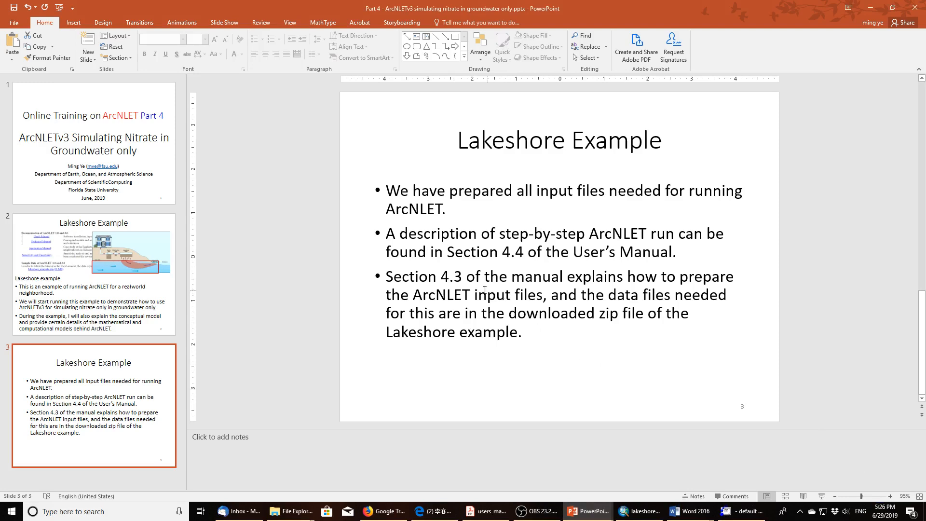